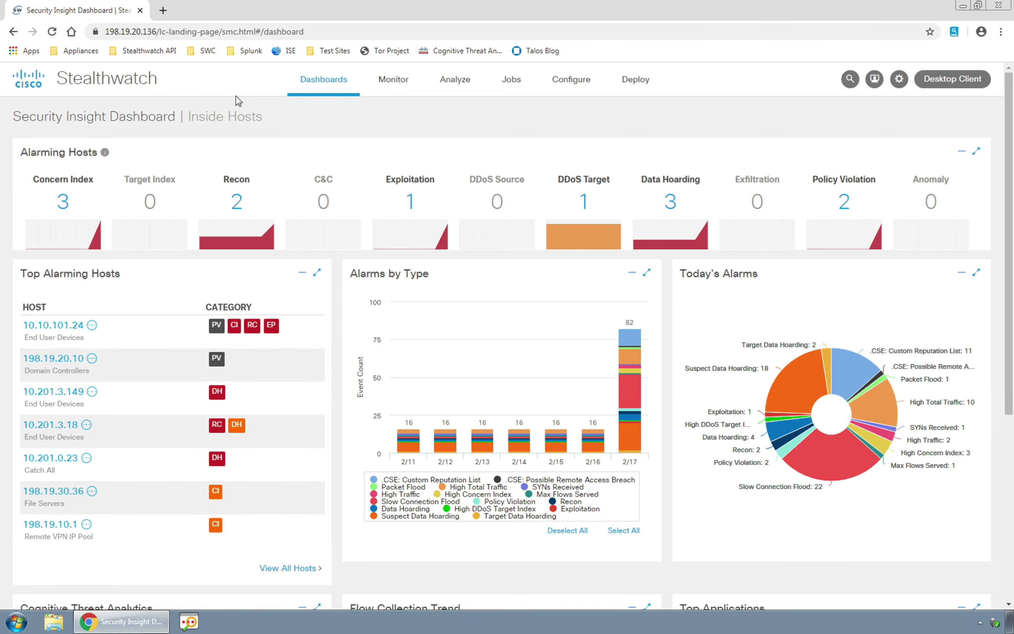
- Open Host Group Management and view the By Location and Protected Asset Monitoring groups under Inside Hosts
mouse_move(579, 81)
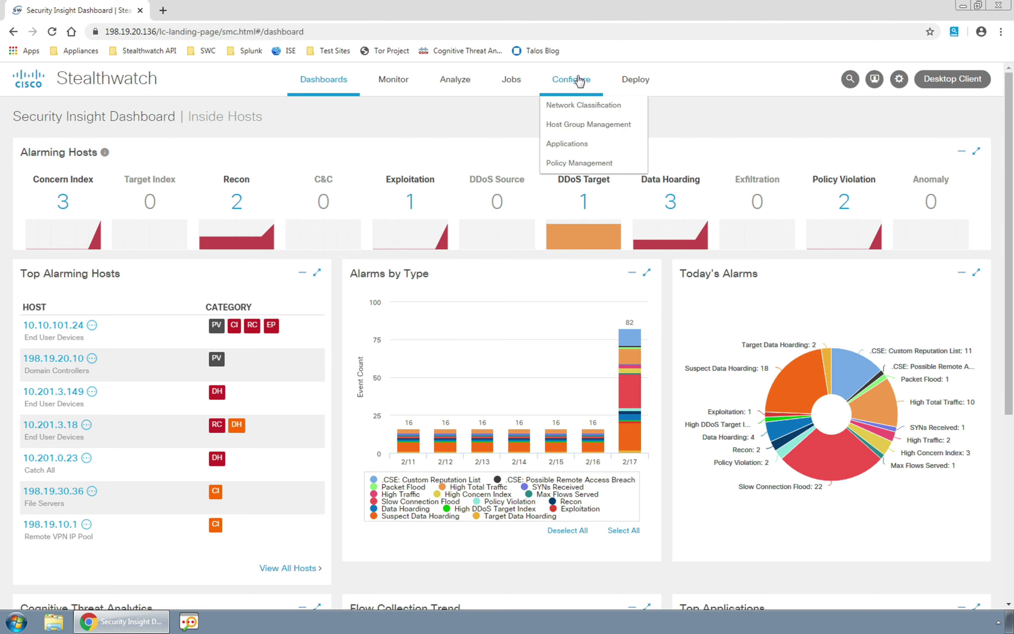
click(579, 125)
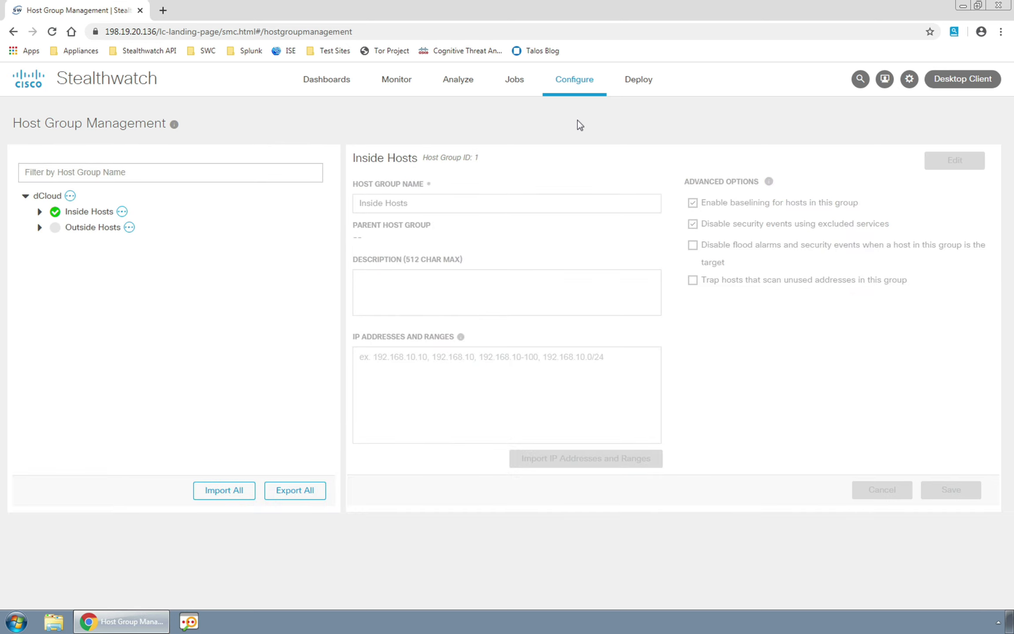
click(39, 213)
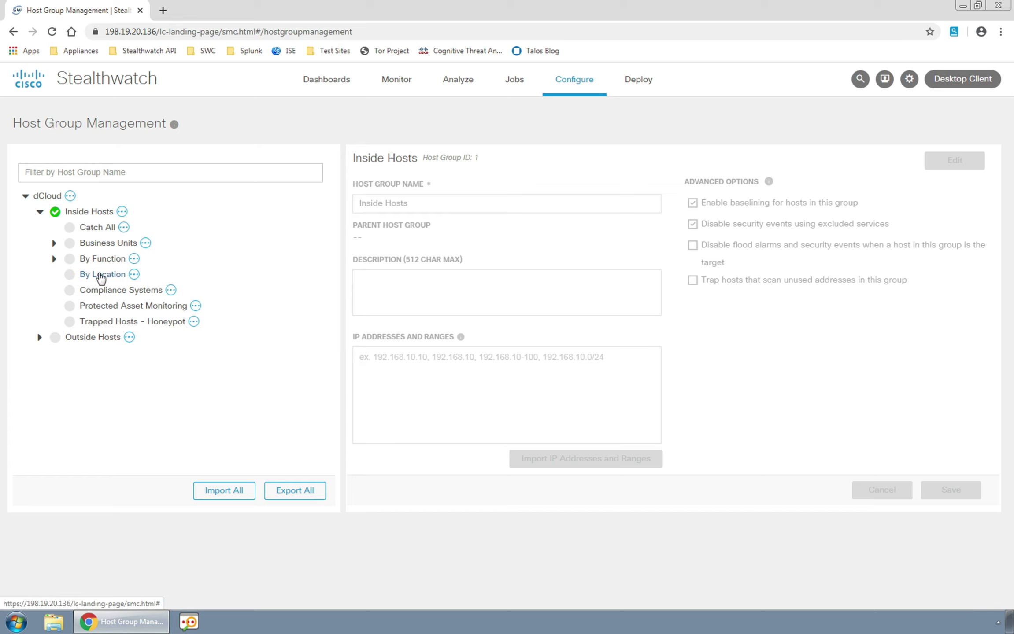
click(101, 275)
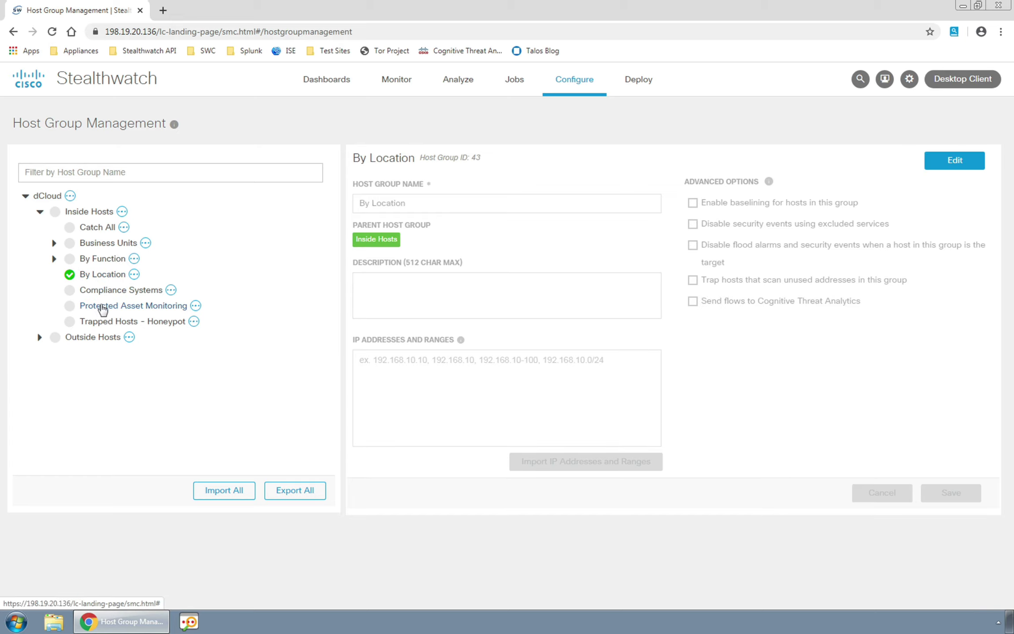
click(103, 309)
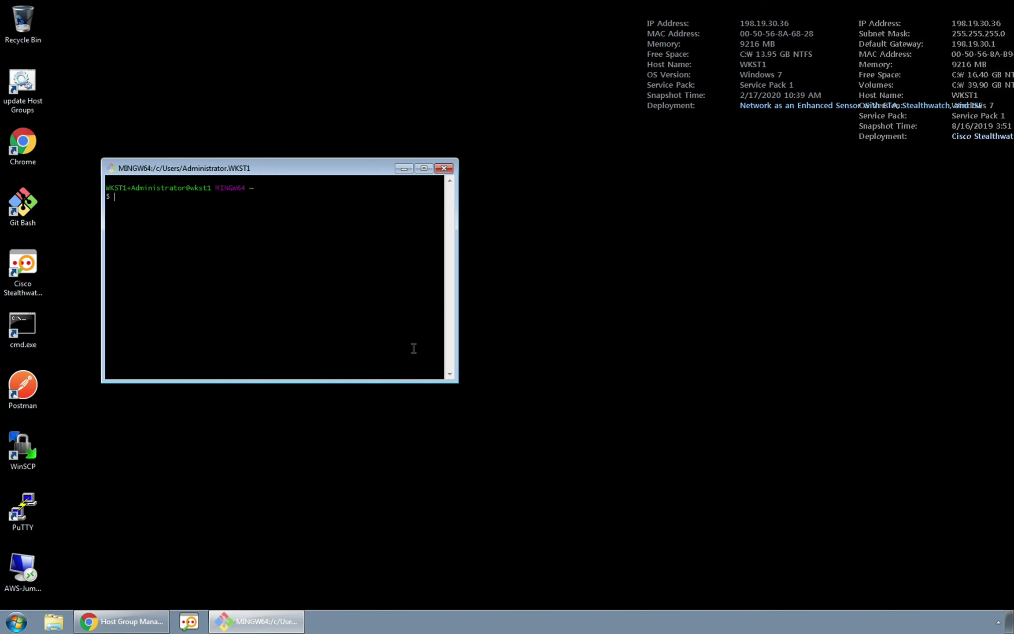
text(pwd)
key(Return)
text(cd Downloads)
key(Return)
text(git clone http)
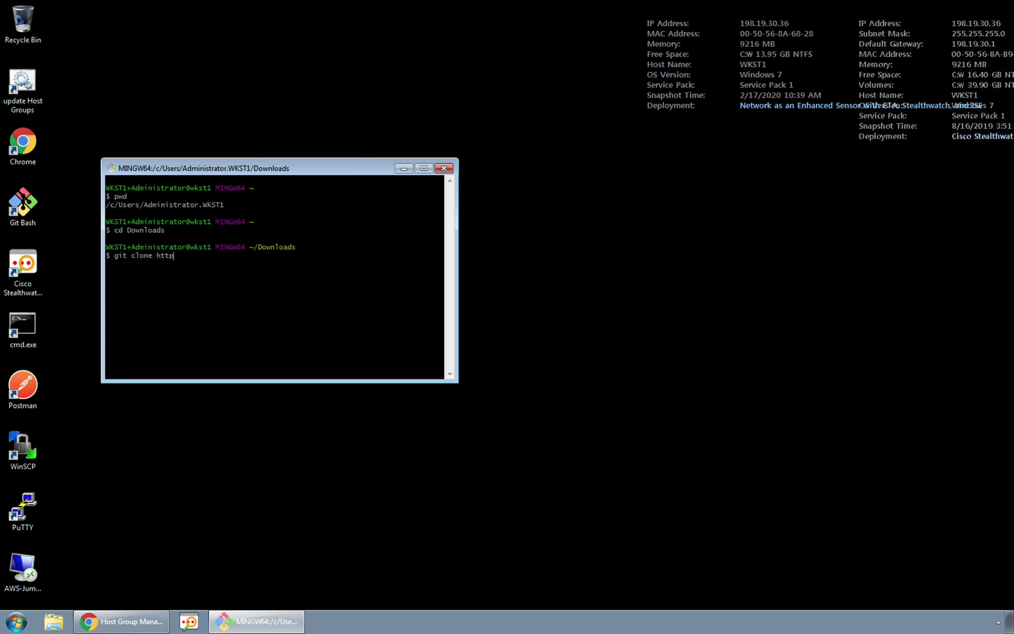
text(s://github.com/sw-dcloud-lab/lab-hga)
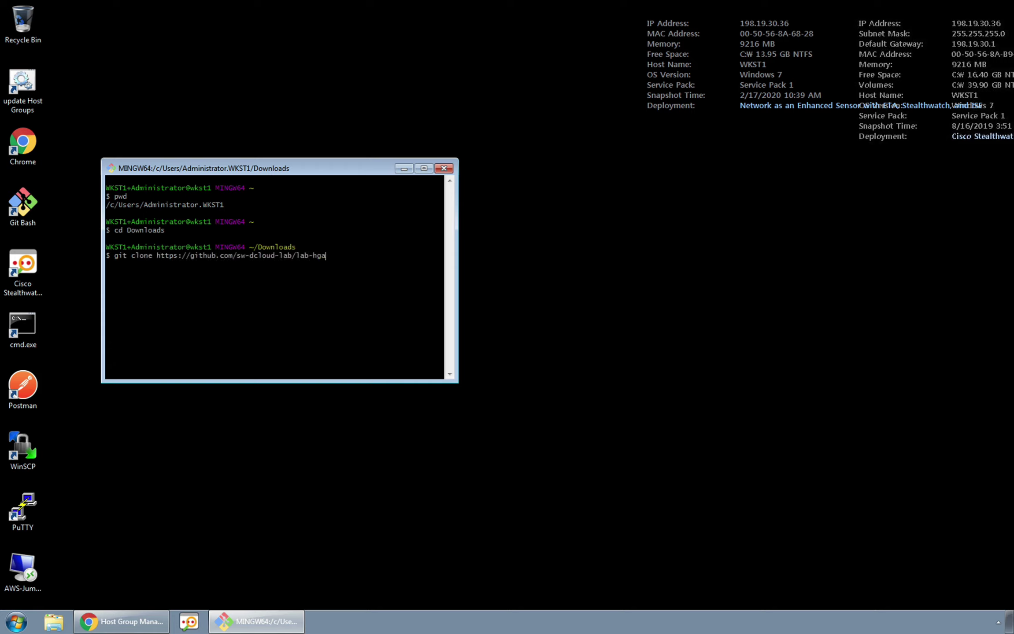
key(Return)
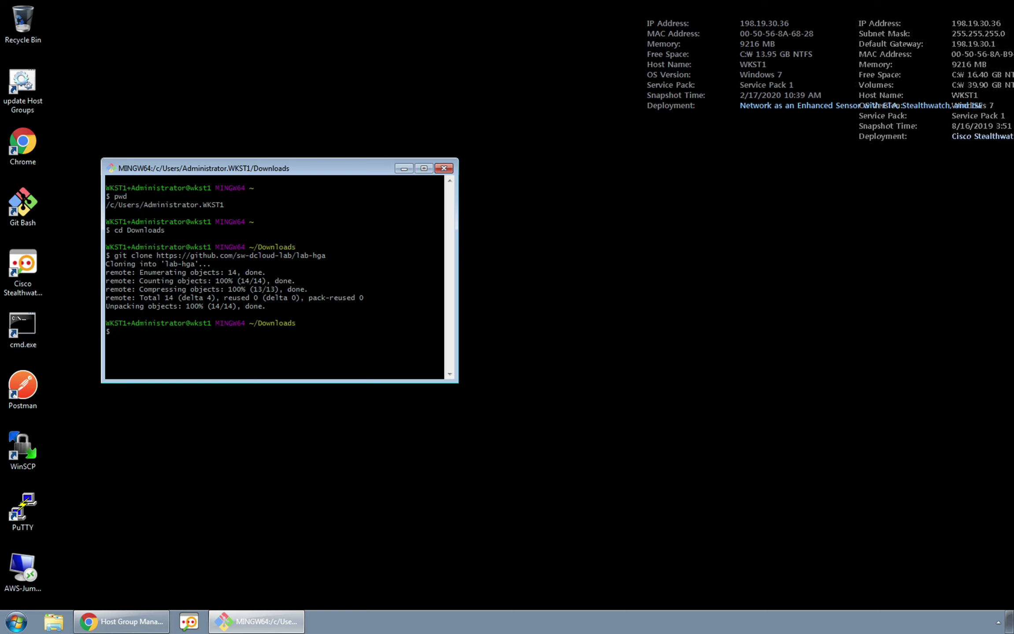
- Run update_dCloudHostGroups.bat from Downloads\lab-hga to upload the dCloud host group configuration
click(54, 621)
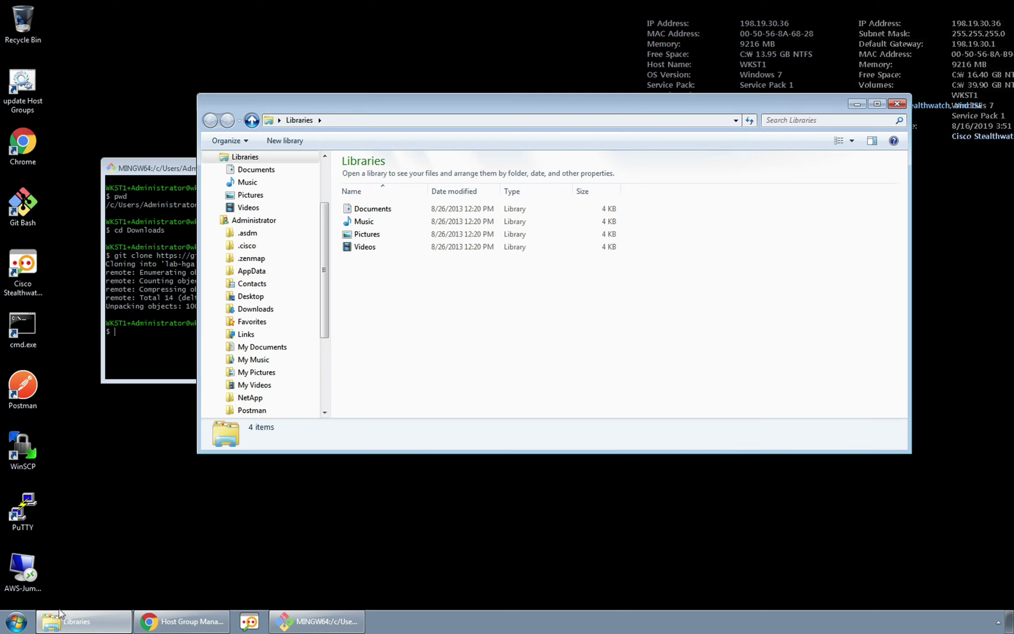
click(256, 310)
double_click(375, 191)
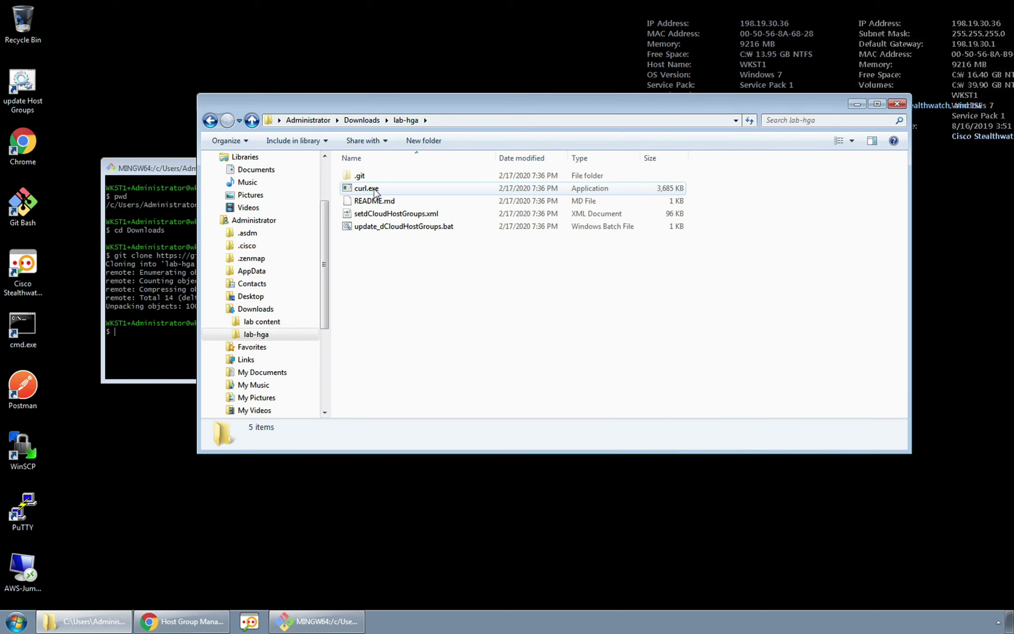
double_click(374, 226)
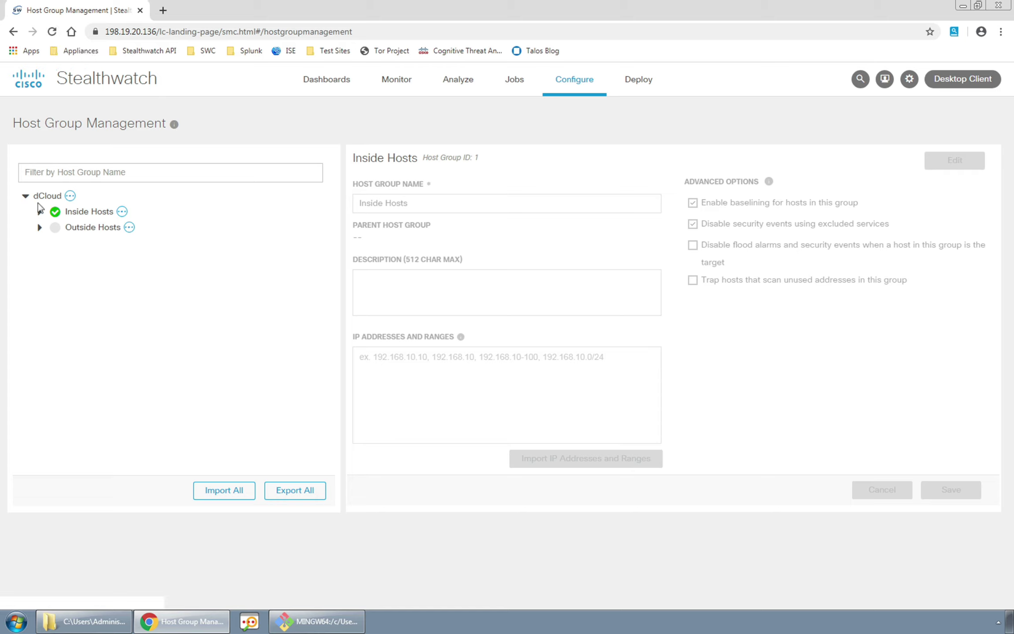
- Confirm By Location lists city groups from Atlanta to Tokyo and Protected Asset Monitoring holds 198.19.20.134
click(39, 212)
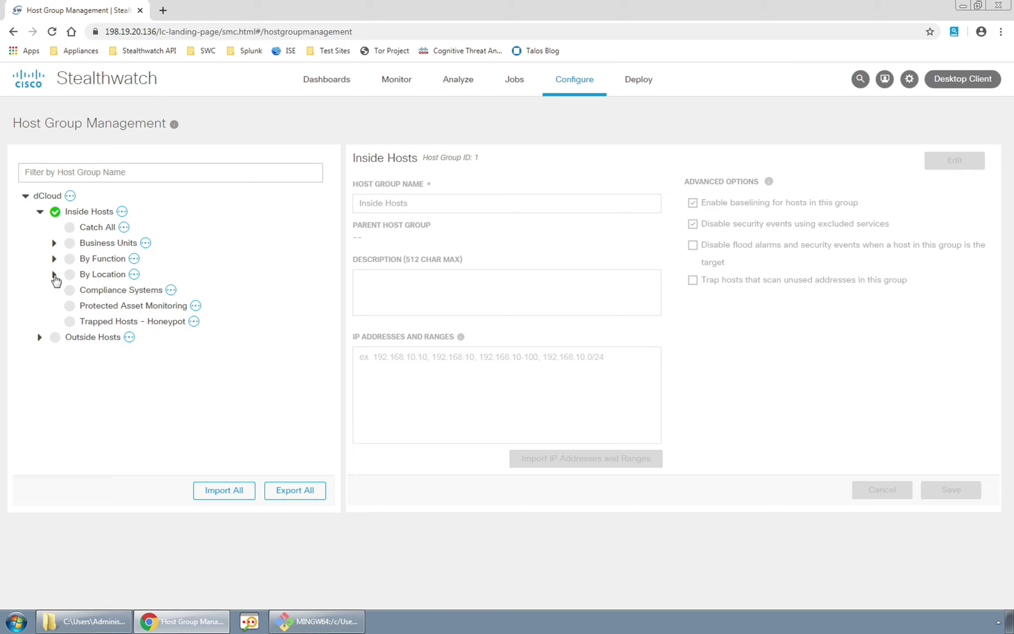
click(54, 273)
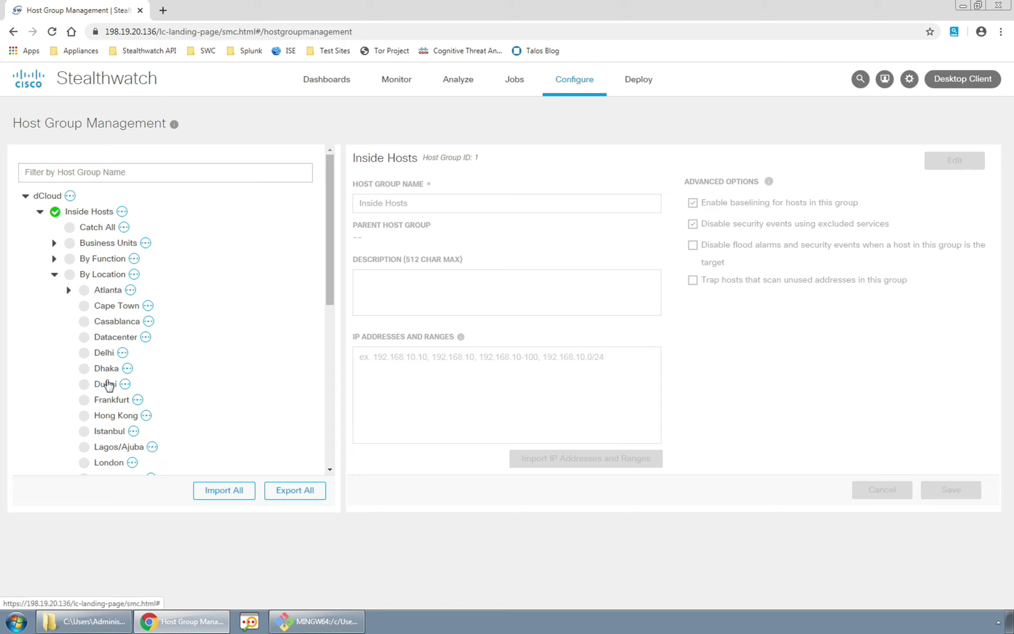
scroll(108, 381, down, 1)
scroll(107, 385, down, 3)
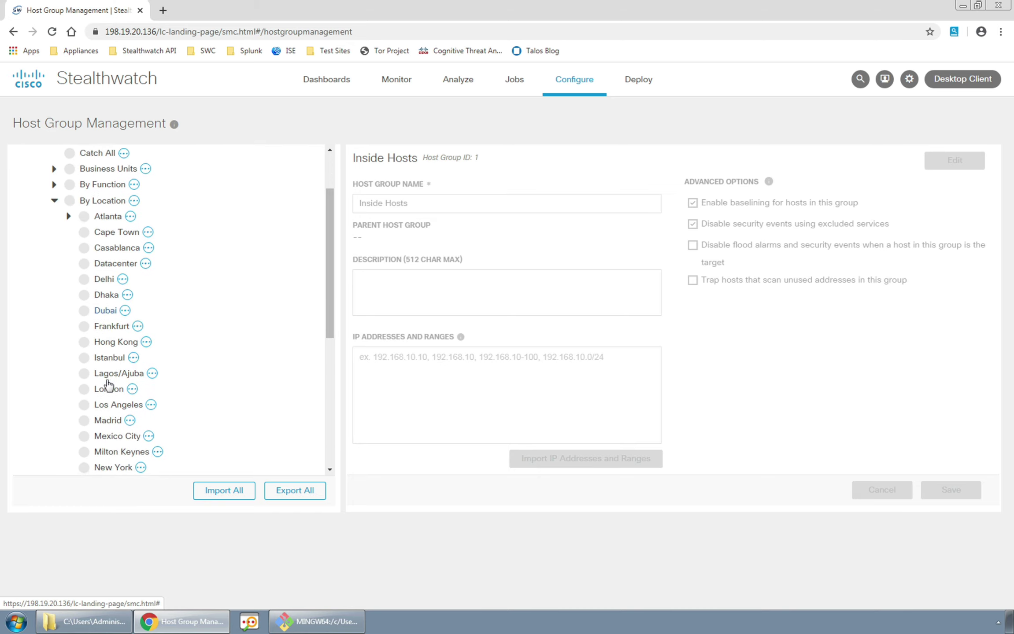
scroll(108, 385, down, 4)
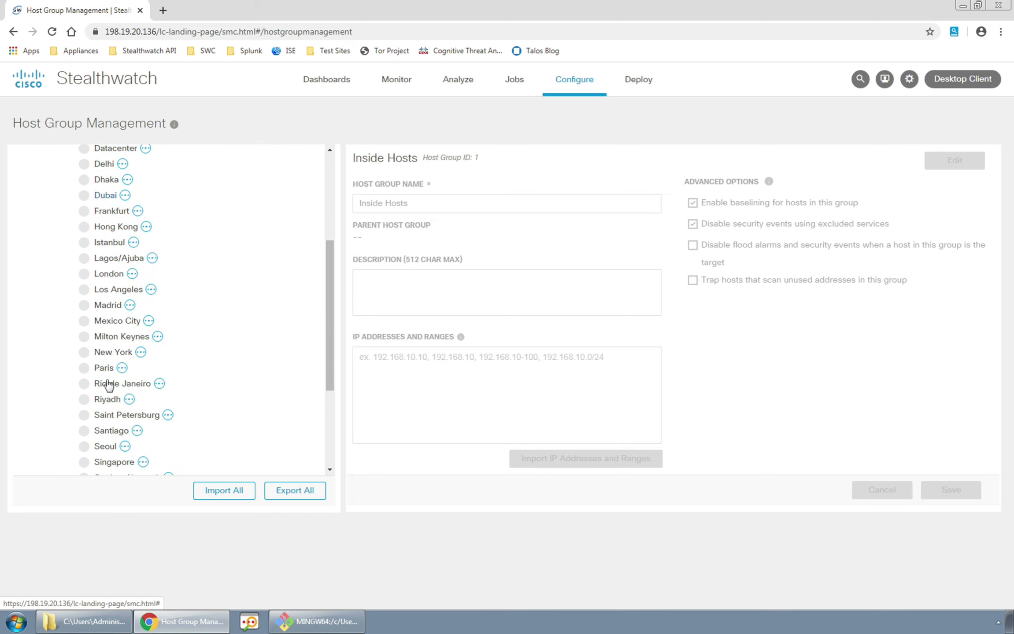
scroll(109, 385, down, 3)
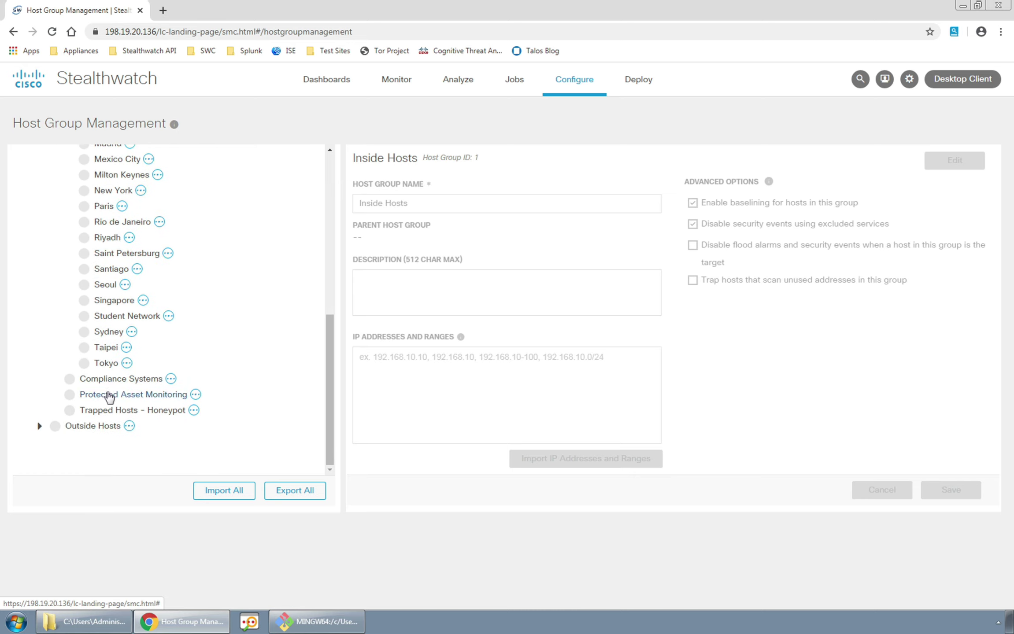
click(109, 394)
mouse_move(582, 82)
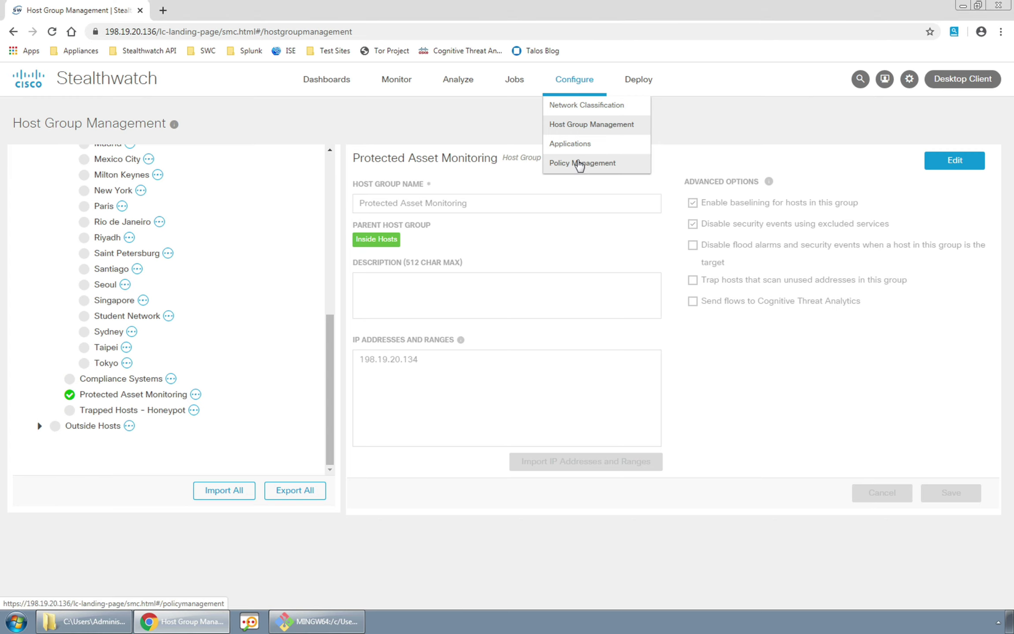
- From Configure > Policy Management, create a new Custom Security Event policy
click(579, 164)
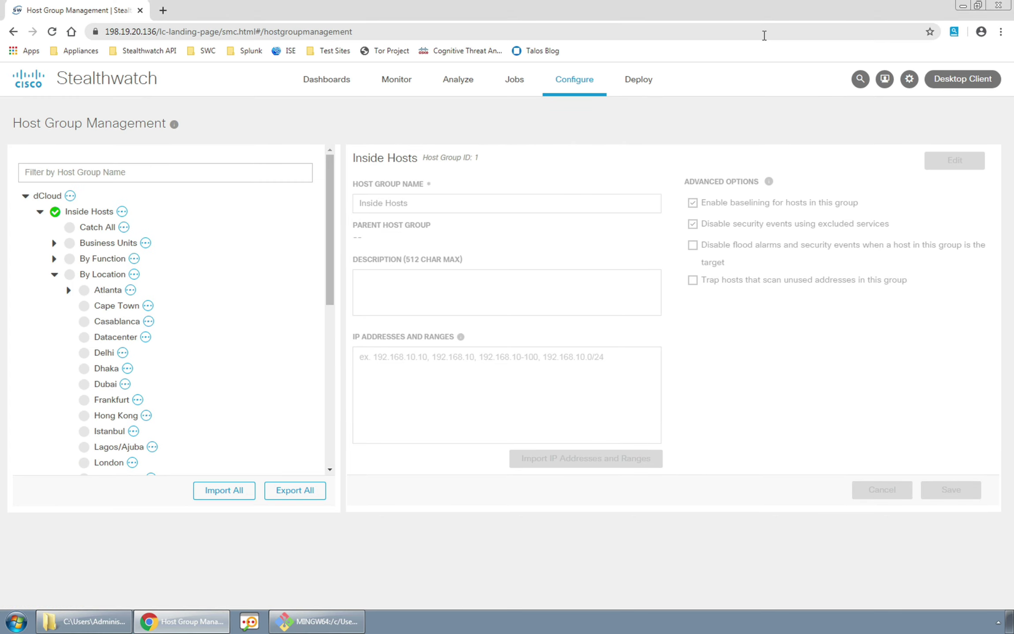
mouse_move(575, 78)
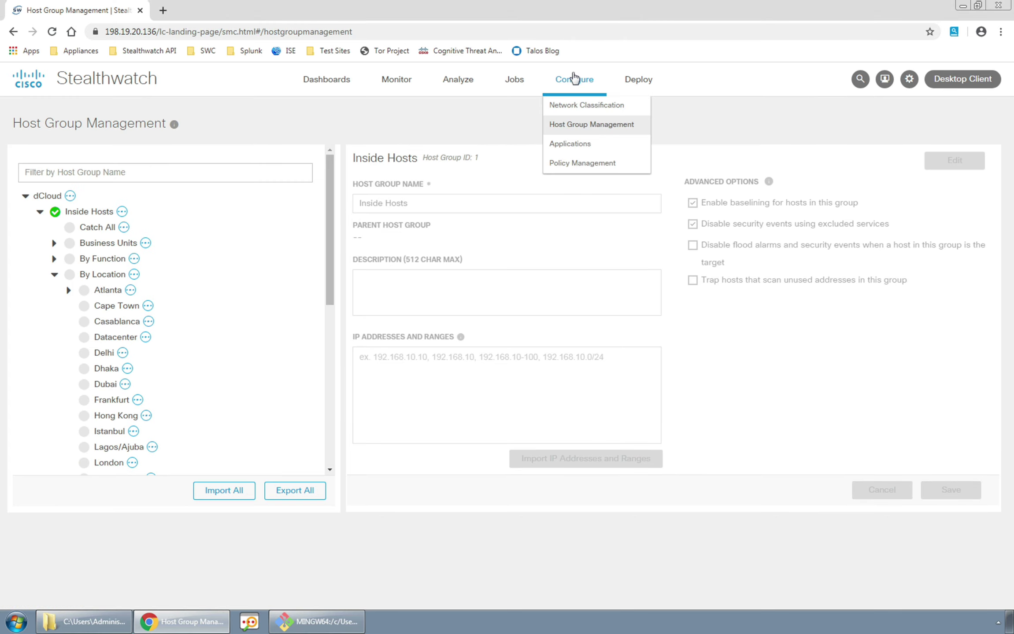
click(573, 162)
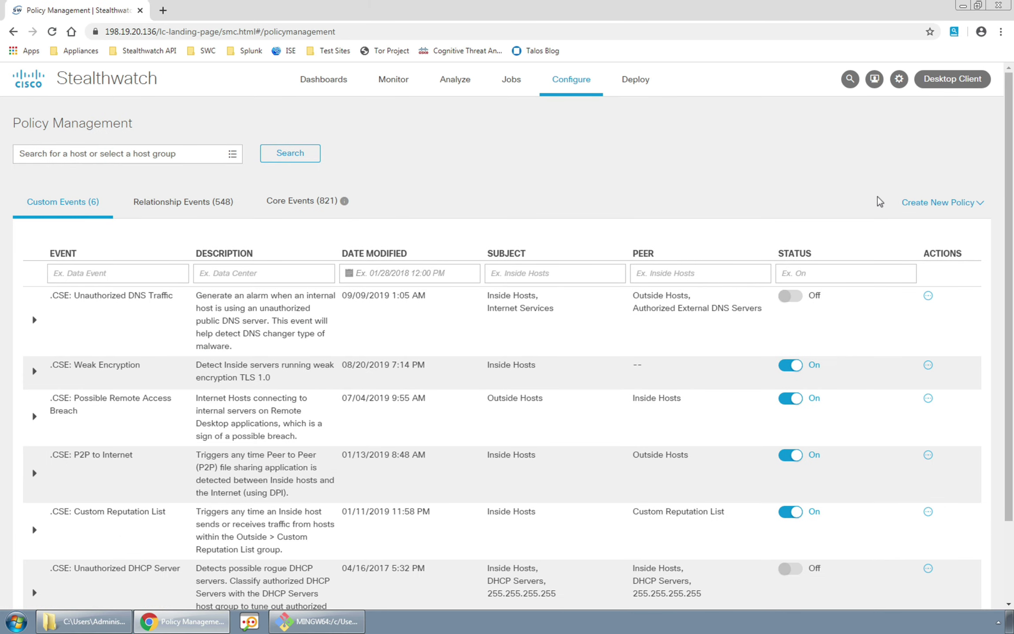
click(908, 207)
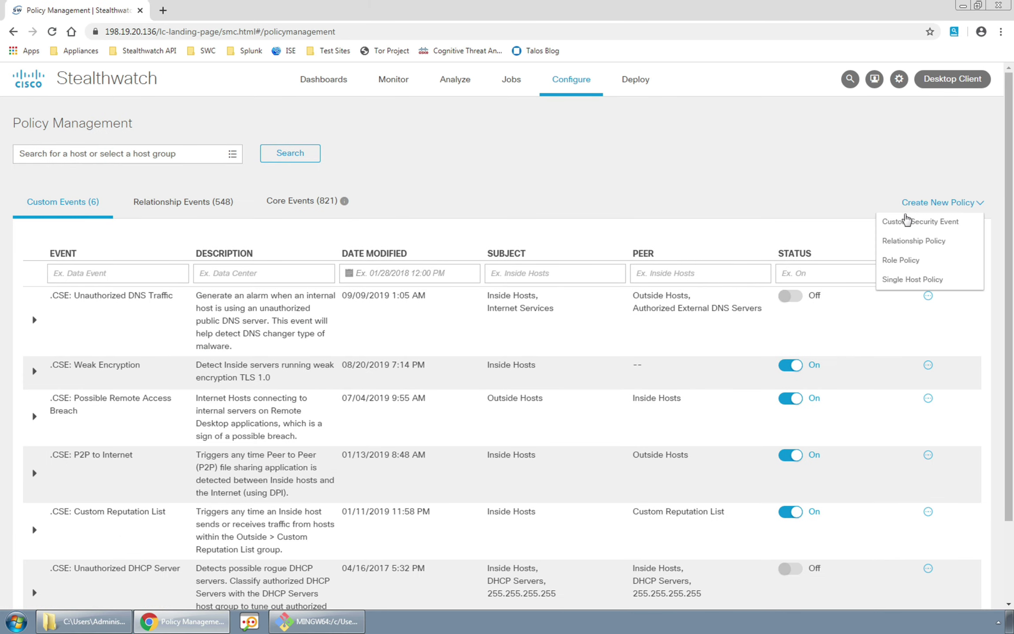
click(907, 221)
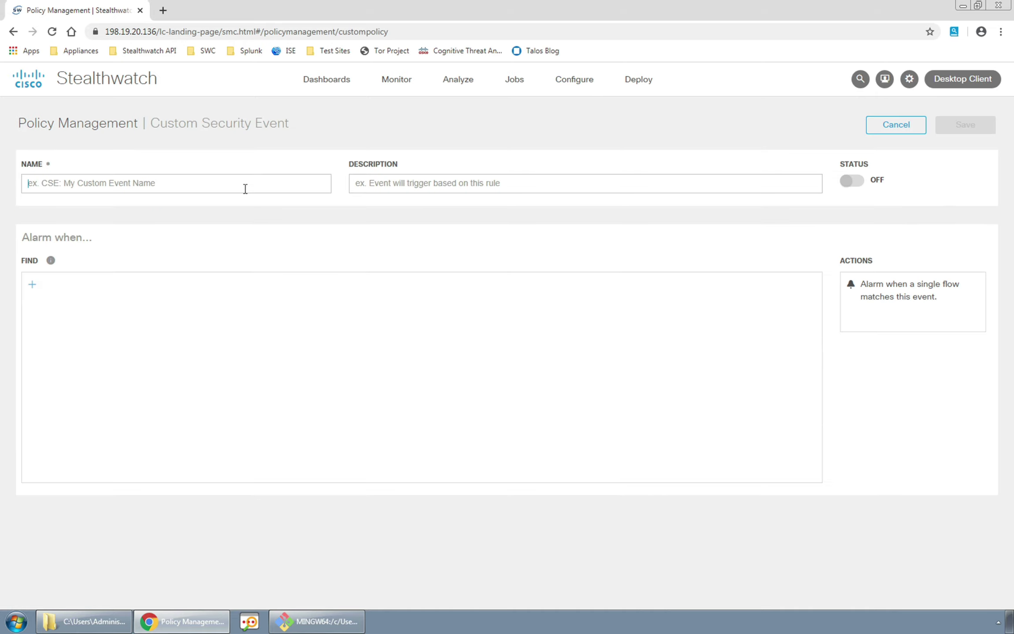
- Name the event 'CSE: Unauthorized Connection to Protected Assets', describe it as a security-policy violation, enable it, and add a rule
text(CSE:  Unau)
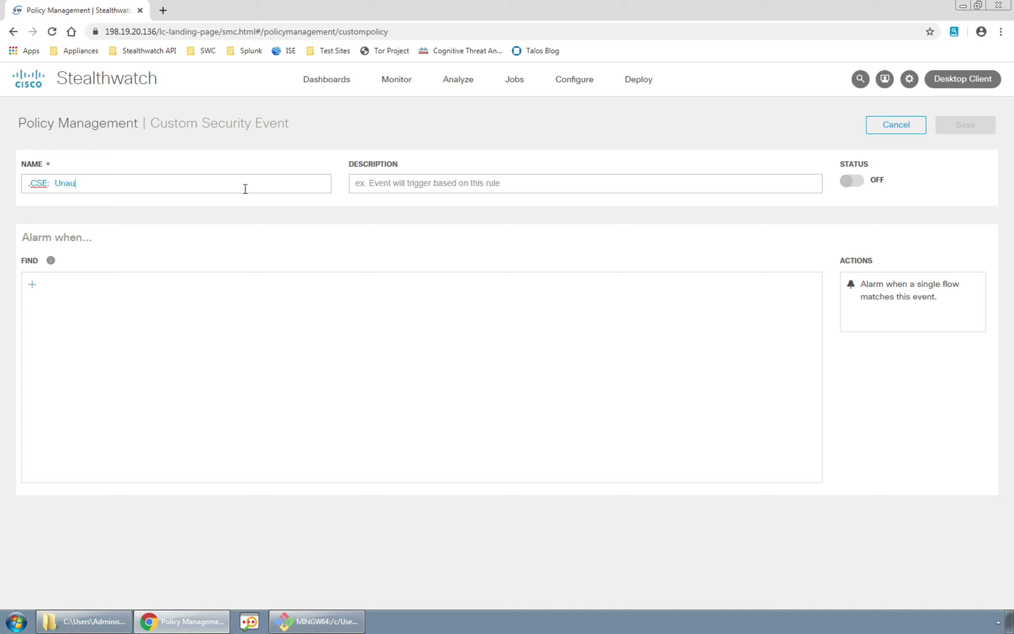
text(thorized Connection to Protected Assets)
key(Tab)
text(Unauthorized connec)
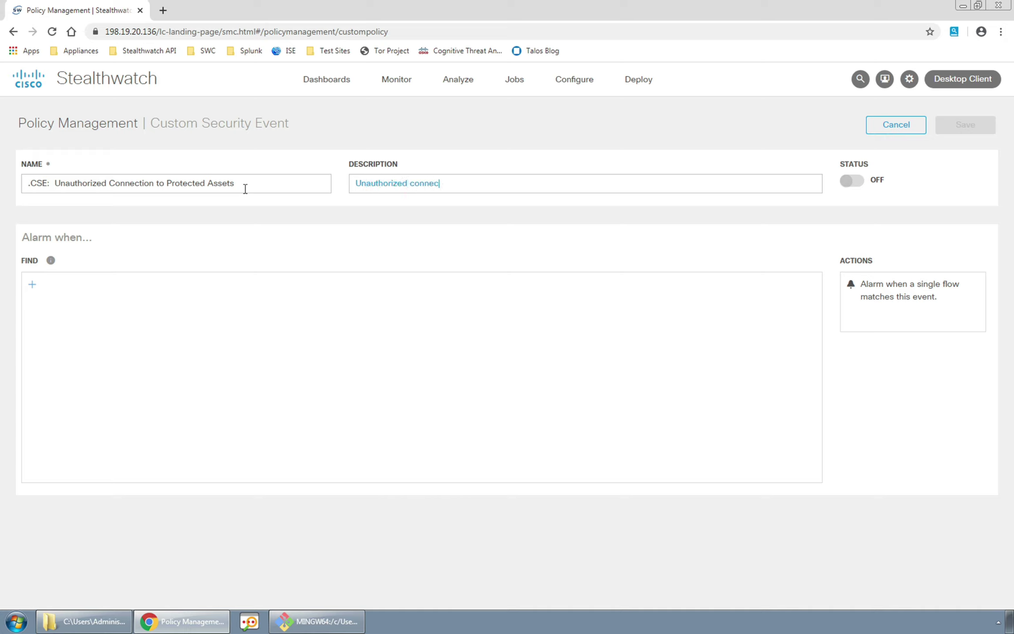
text(tion will violate security pol)
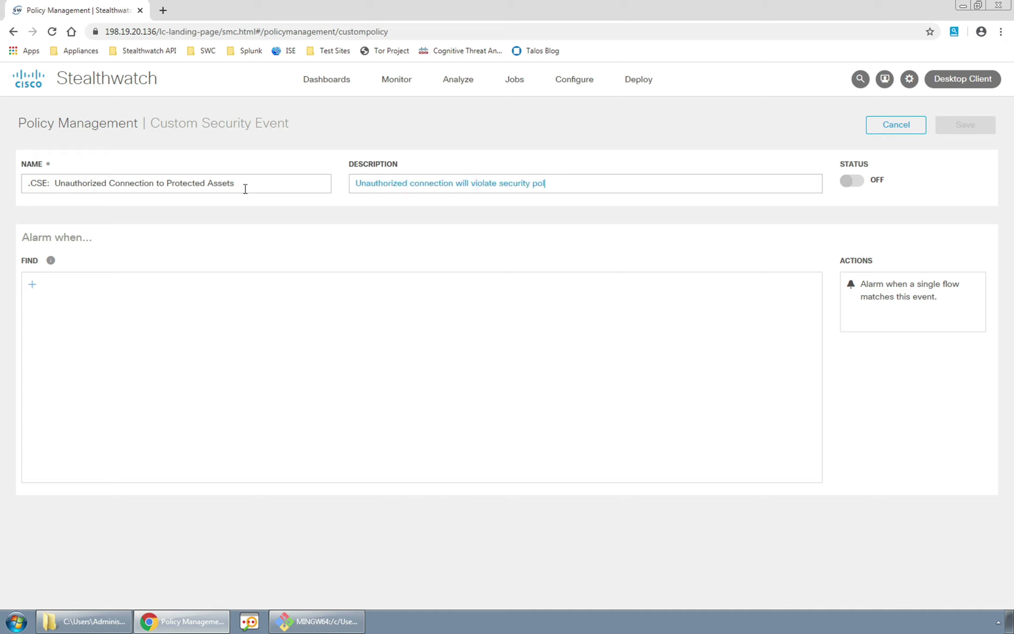
text(icy)
click(852, 182)
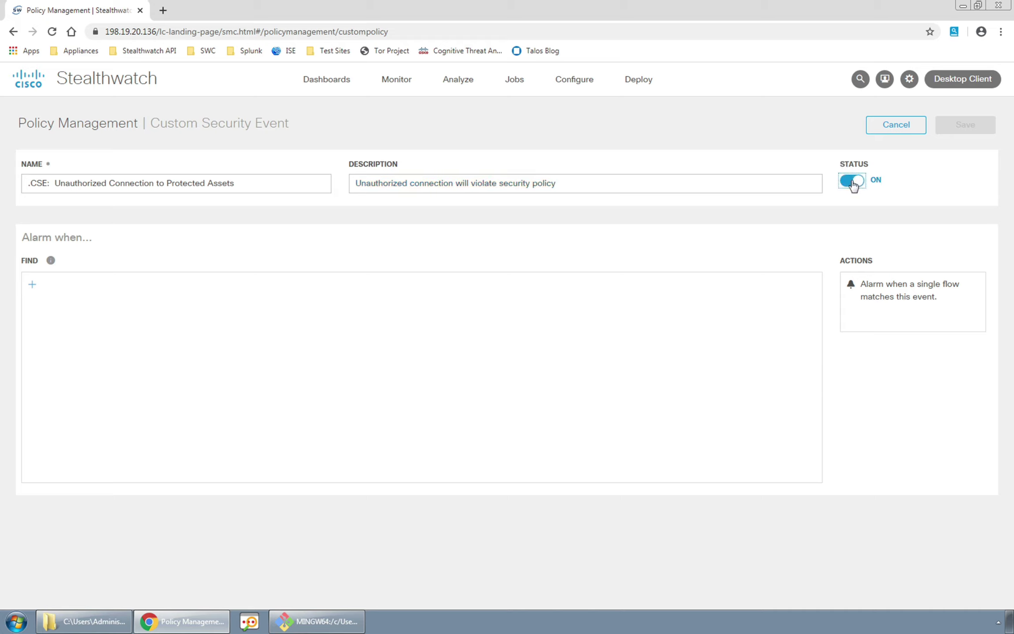
click(33, 290)
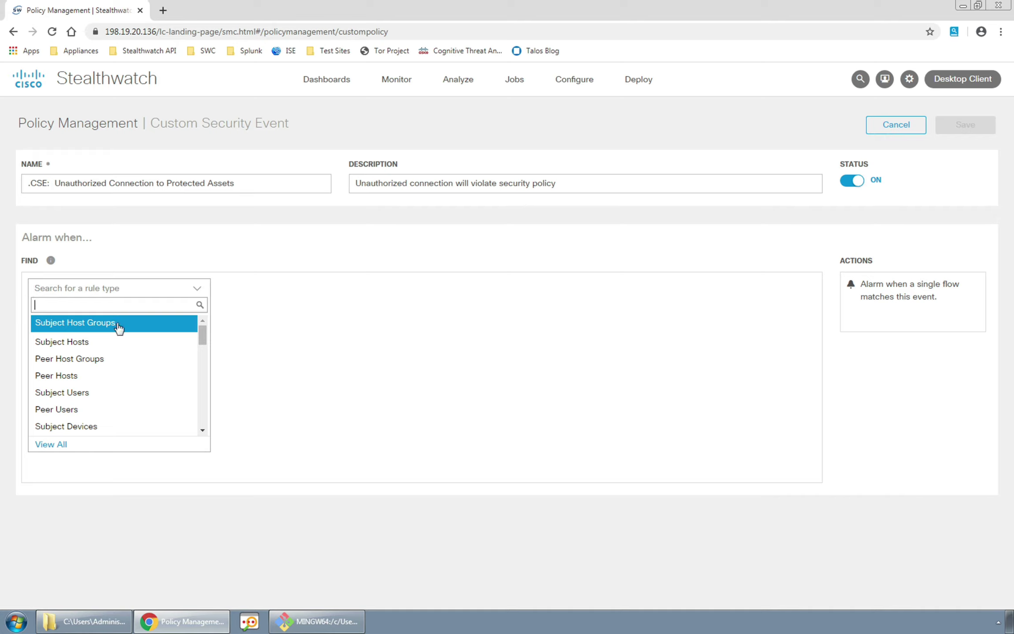
- Add a Peer Host Groups rule set to Protected Asset Monitoring
click(115, 358)
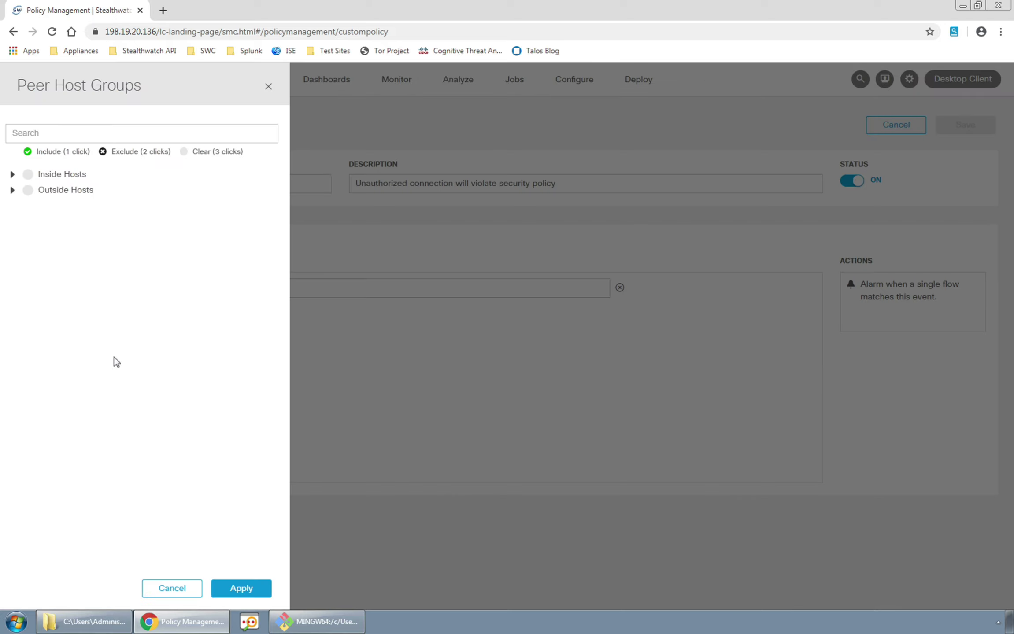
click(12, 175)
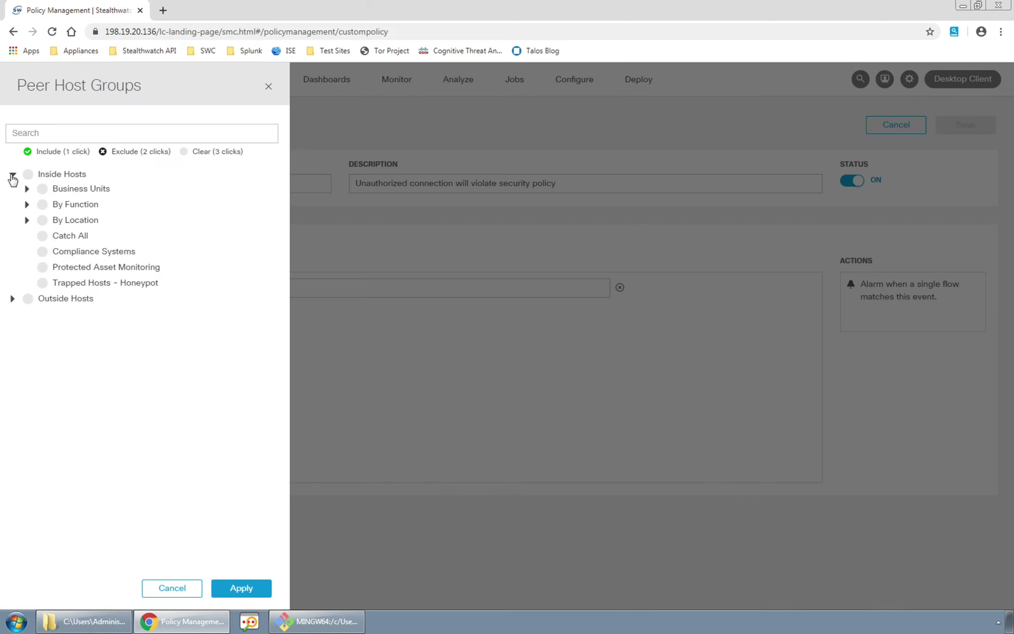
click(43, 267)
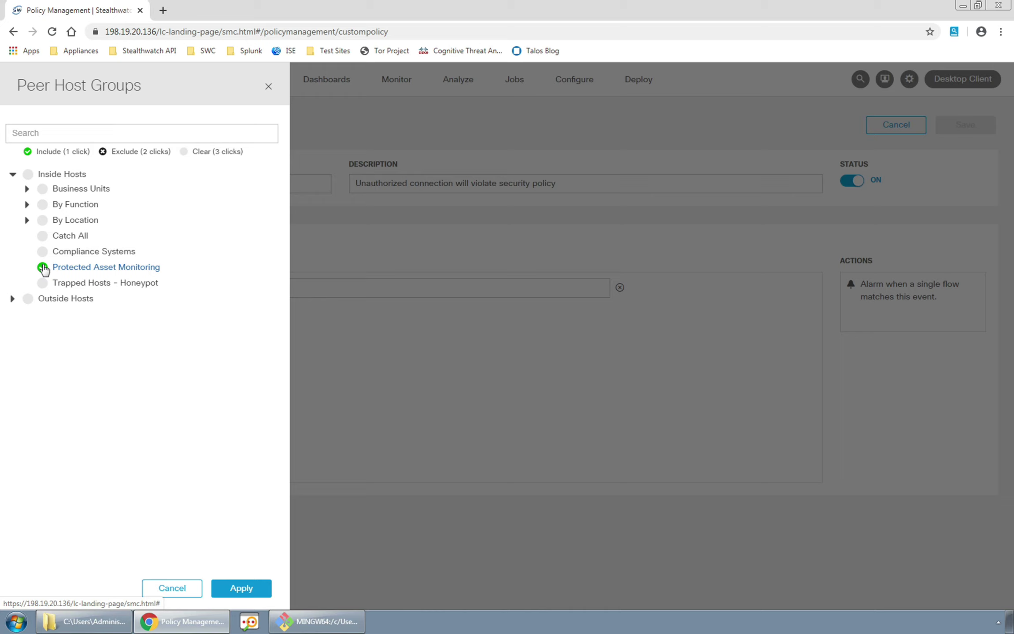
click(240, 588)
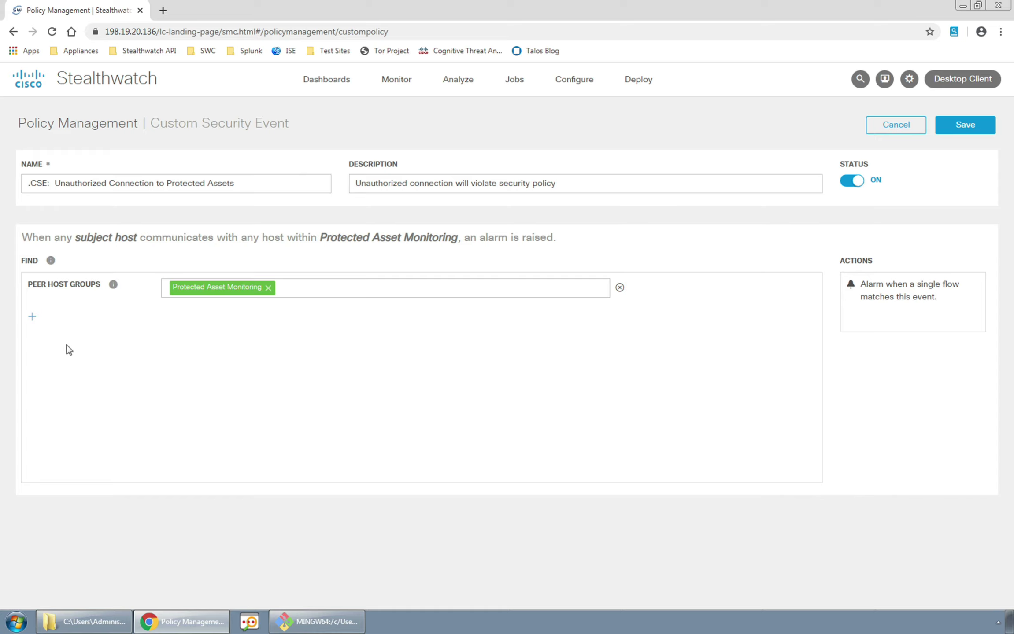
- Add a Subject Host Groups rule set to Client IP Ranges (DHCP Range) under By Function
click(35, 321)
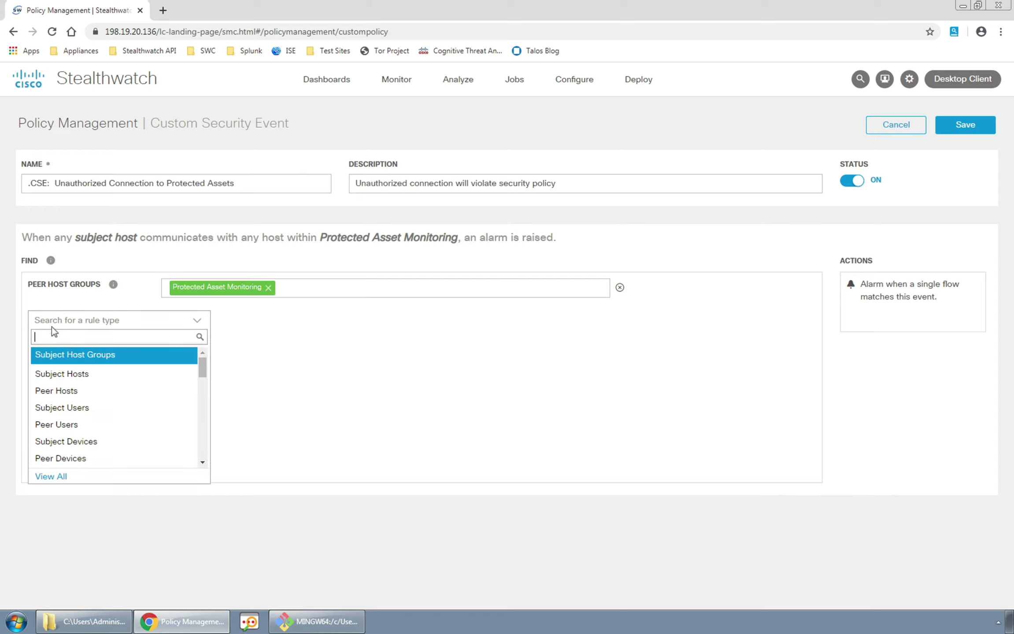
click(62, 357)
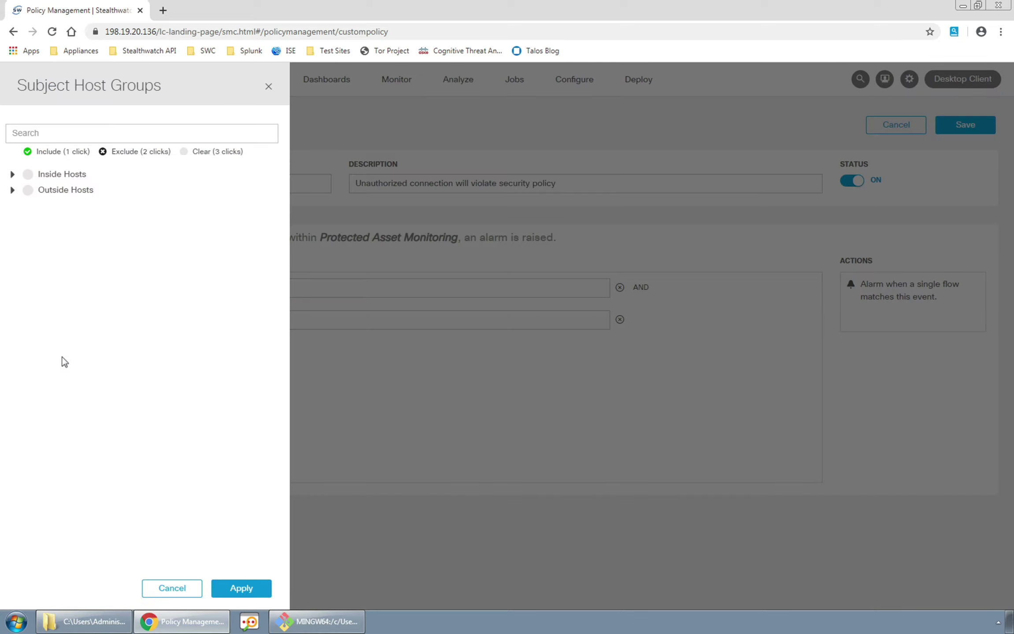
click(12, 175)
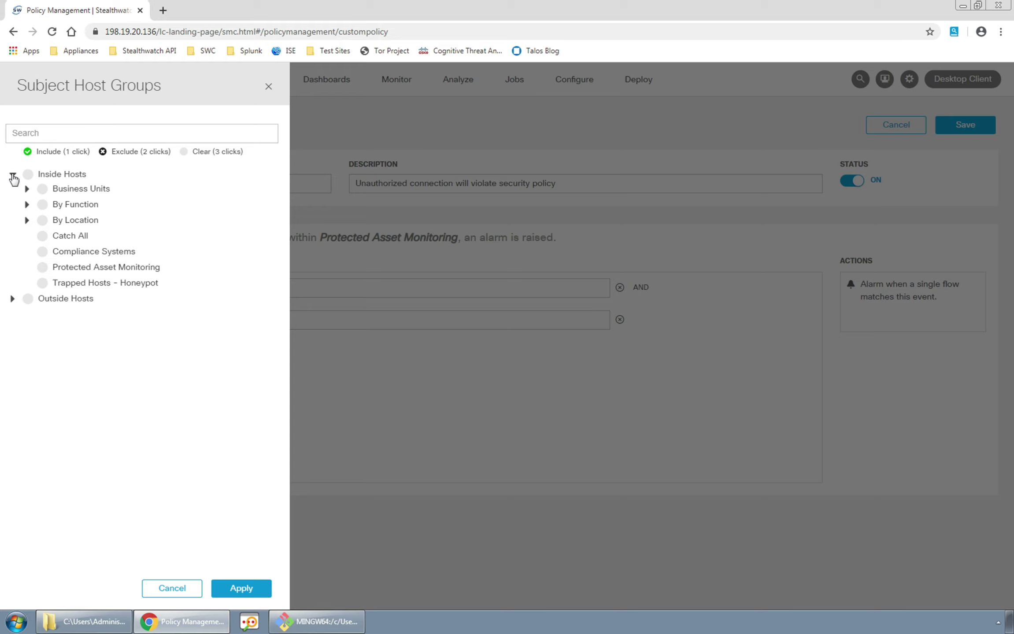
click(28, 206)
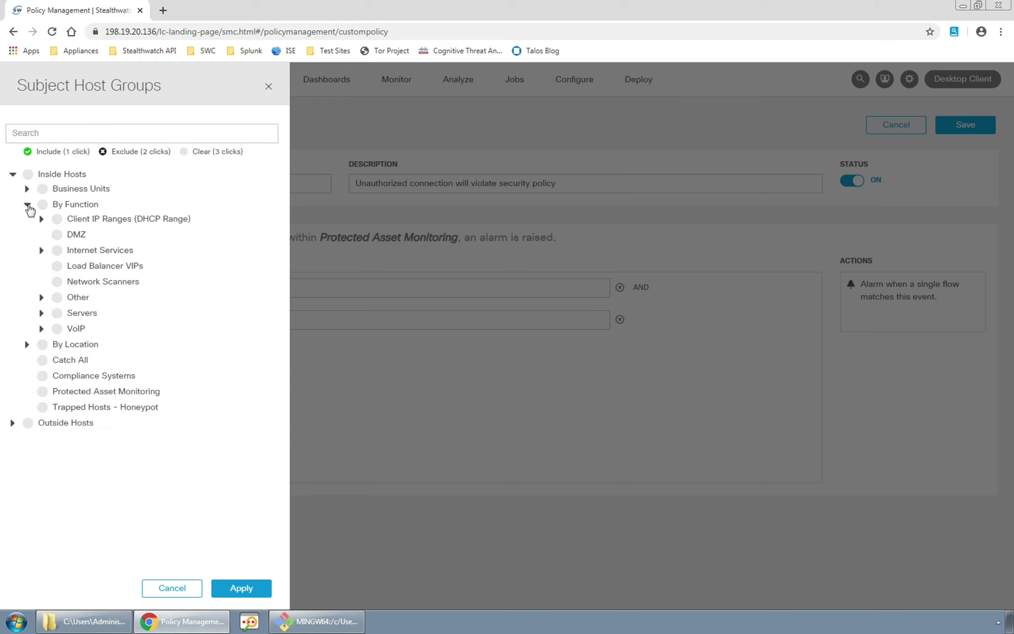
click(41, 219)
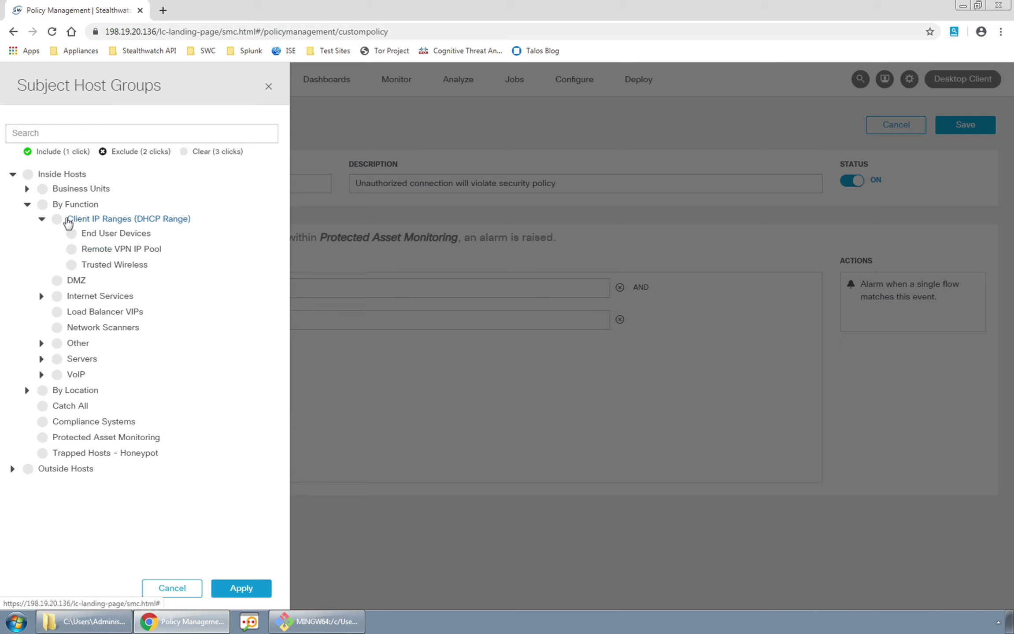
click(57, 220)
click(240, 589)
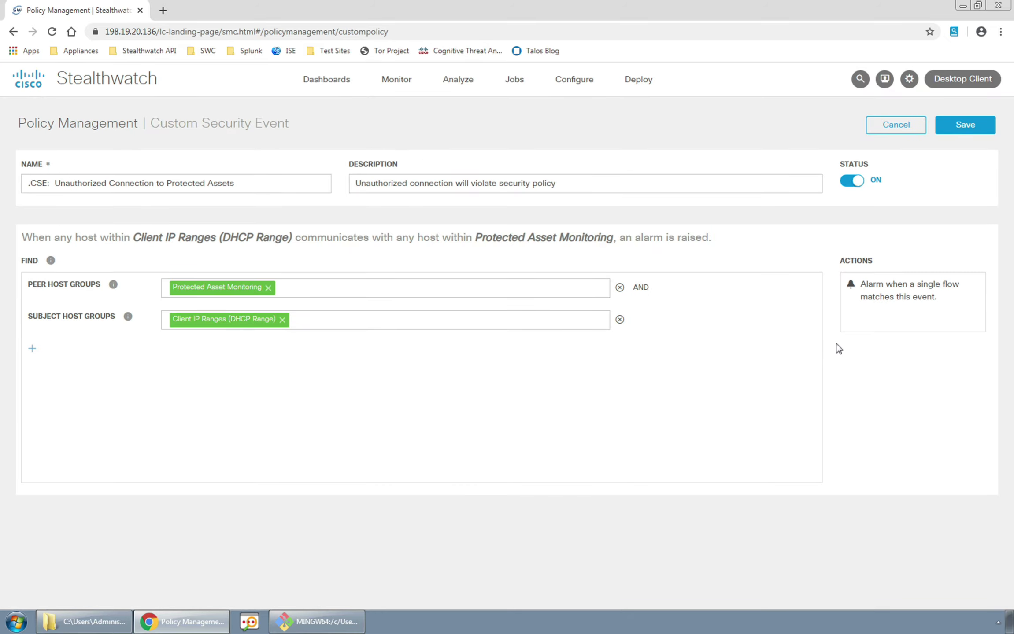
click(964, 125)
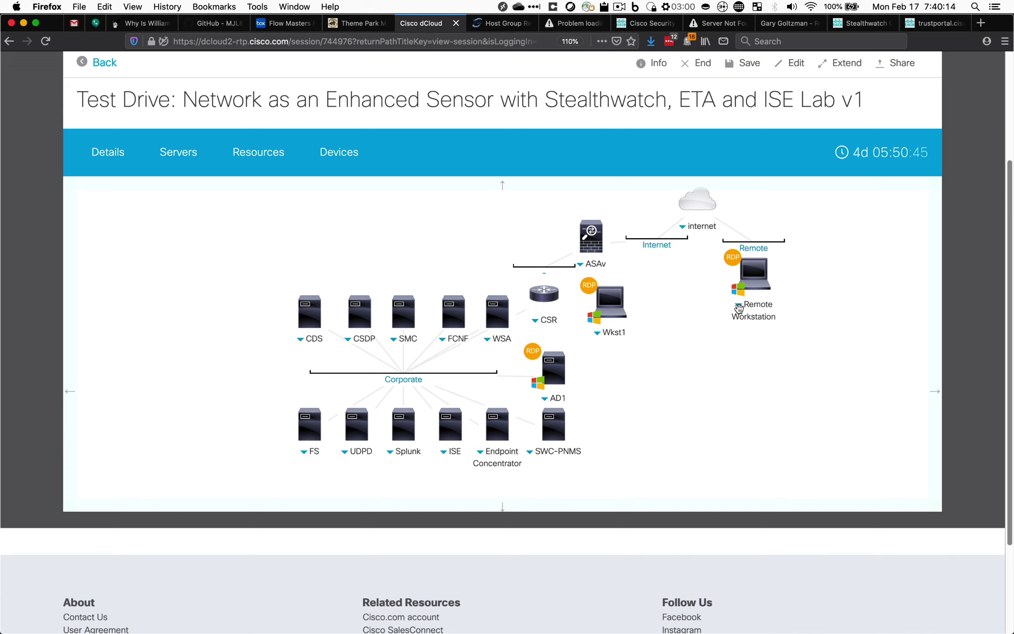
click(738, 307)
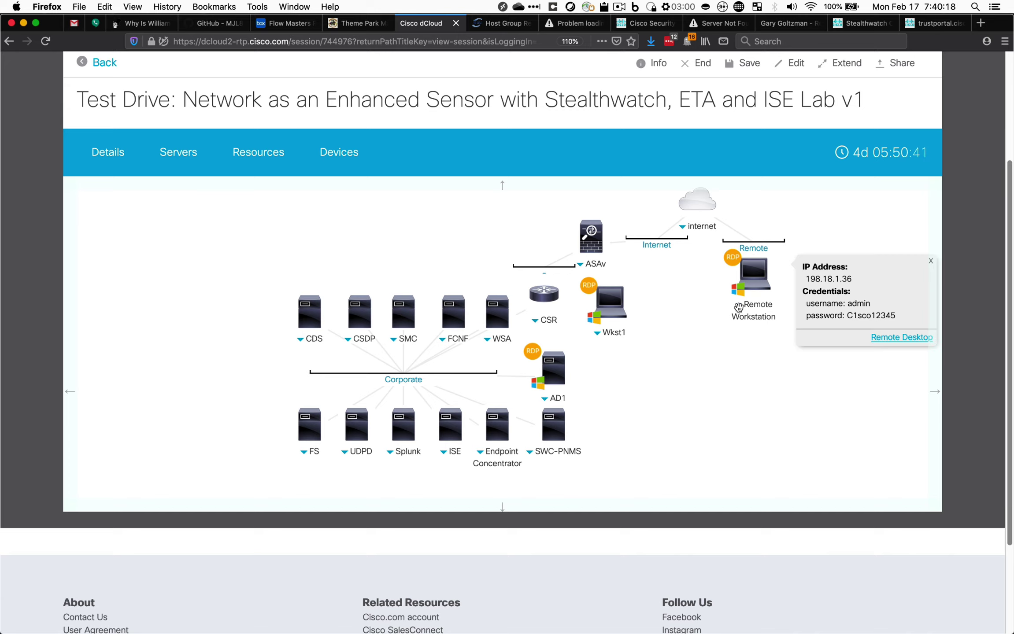
- Connect to the dCloud SW test drive Remote Workstation from Remote Desktop's saved PCs list
click(731, 343)
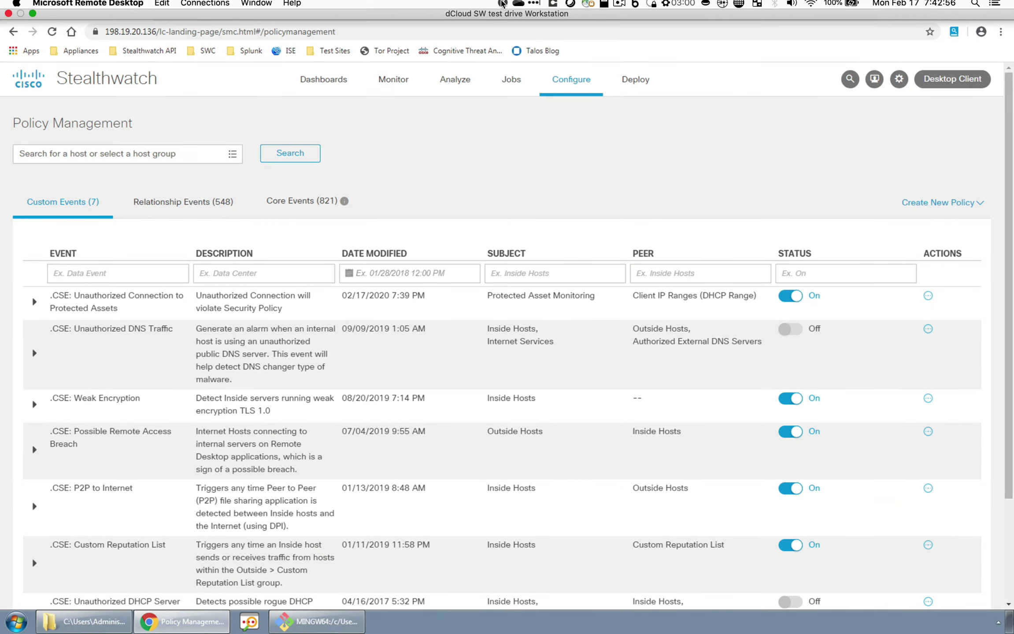
click(502, 7)
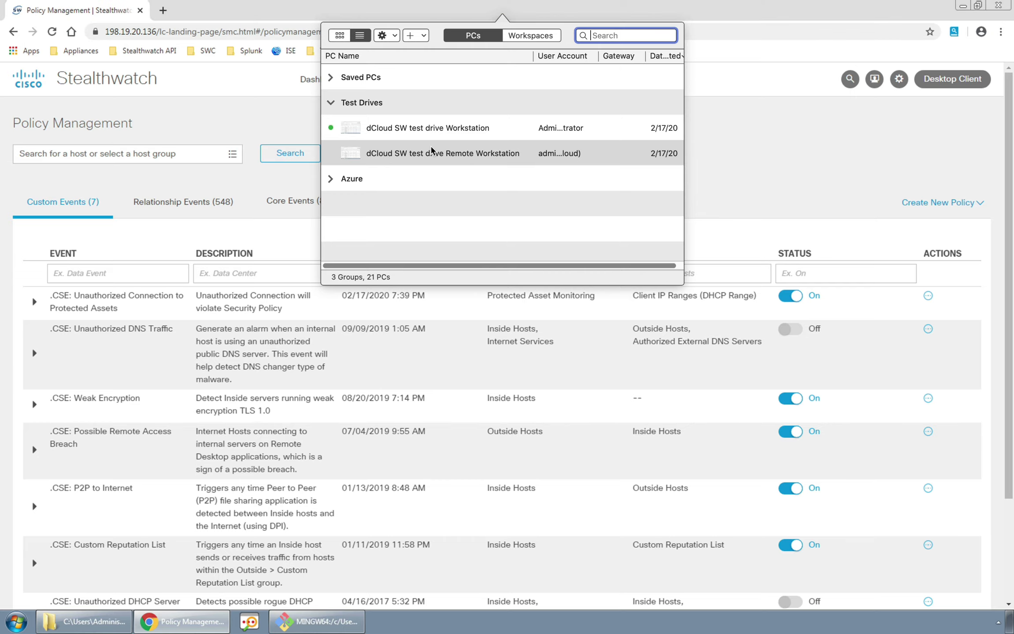
double_click(431, 153)
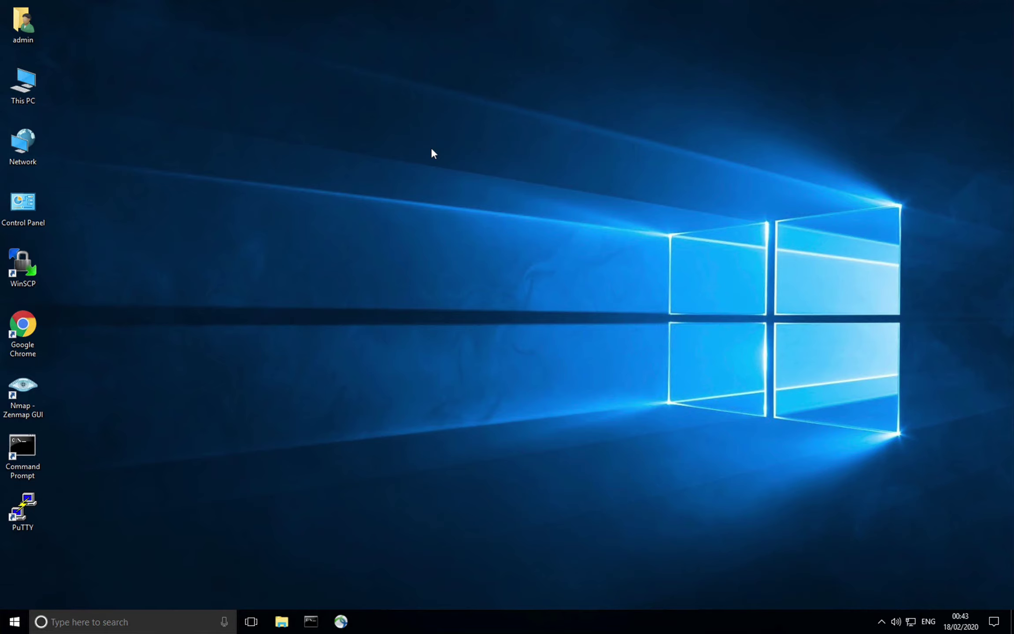
- Sign in to Corporate VPN - Employees in AnyConnect with the employee password
click(341, 621)
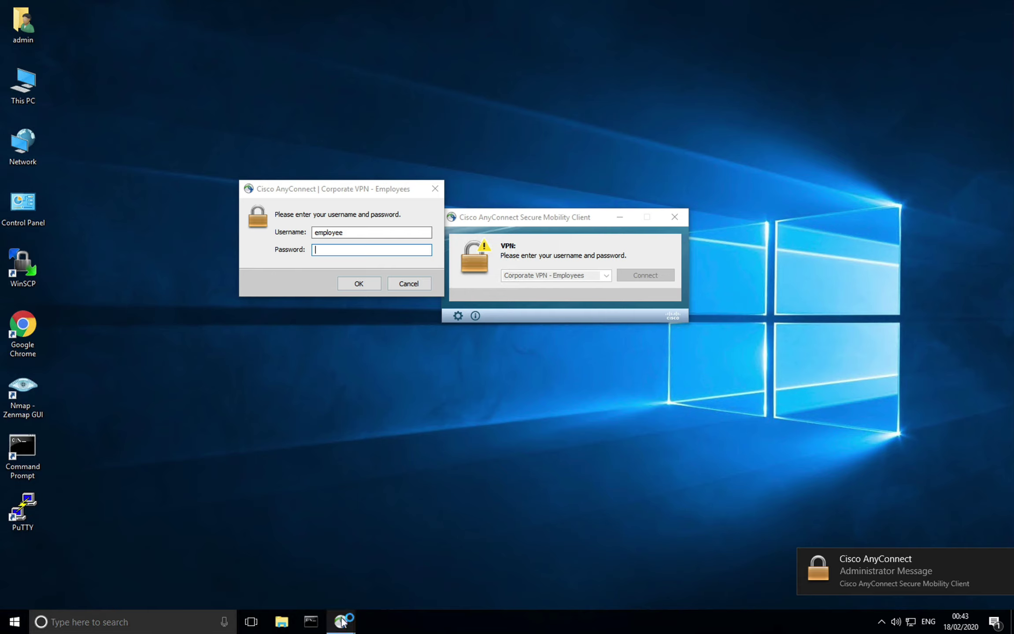
text(**********)
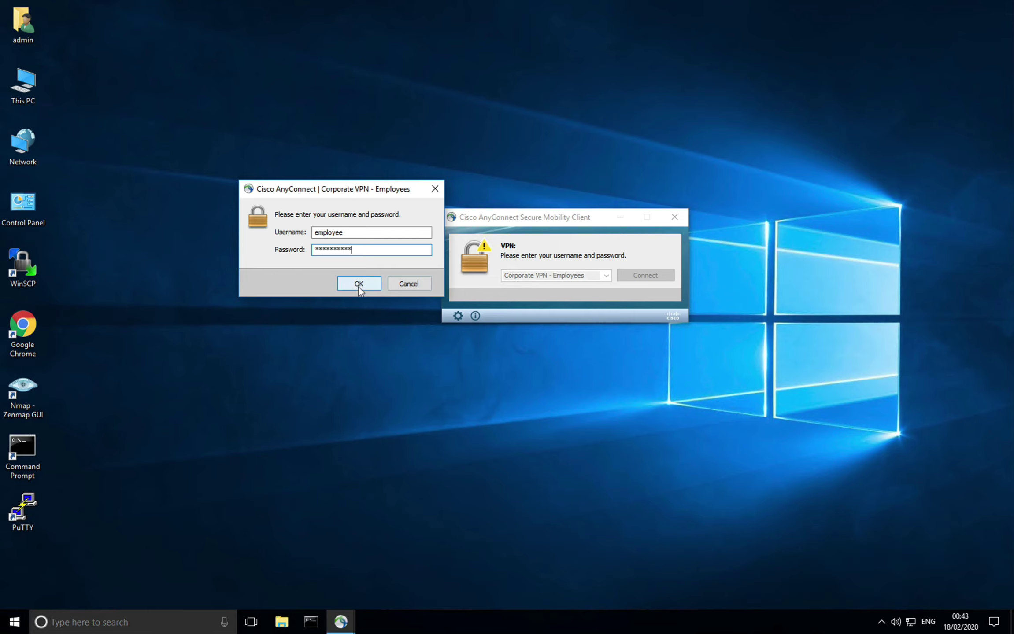
click(358, 284)
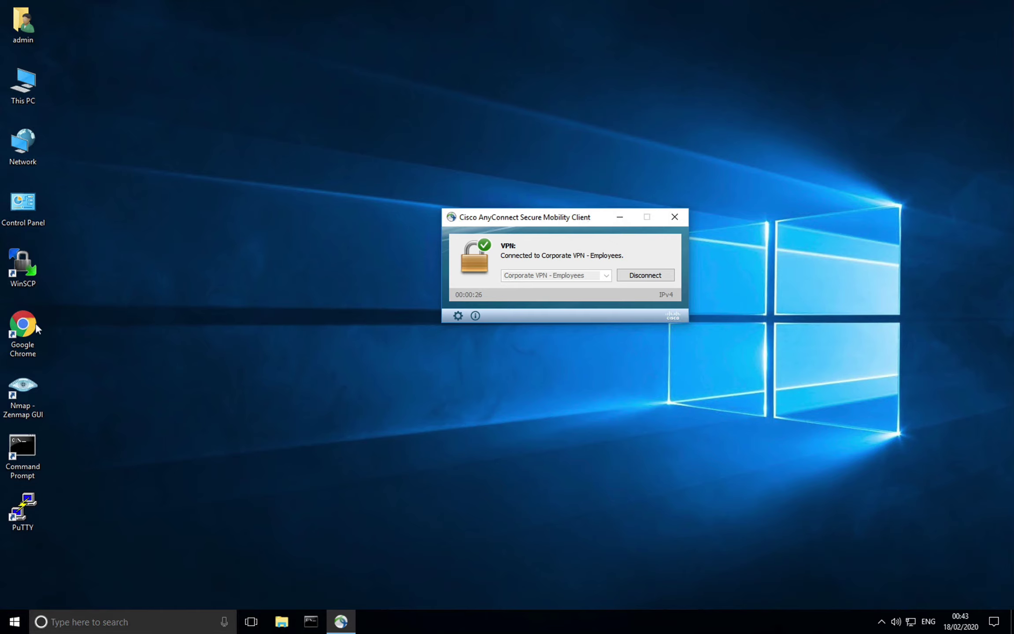
click(27, 328)
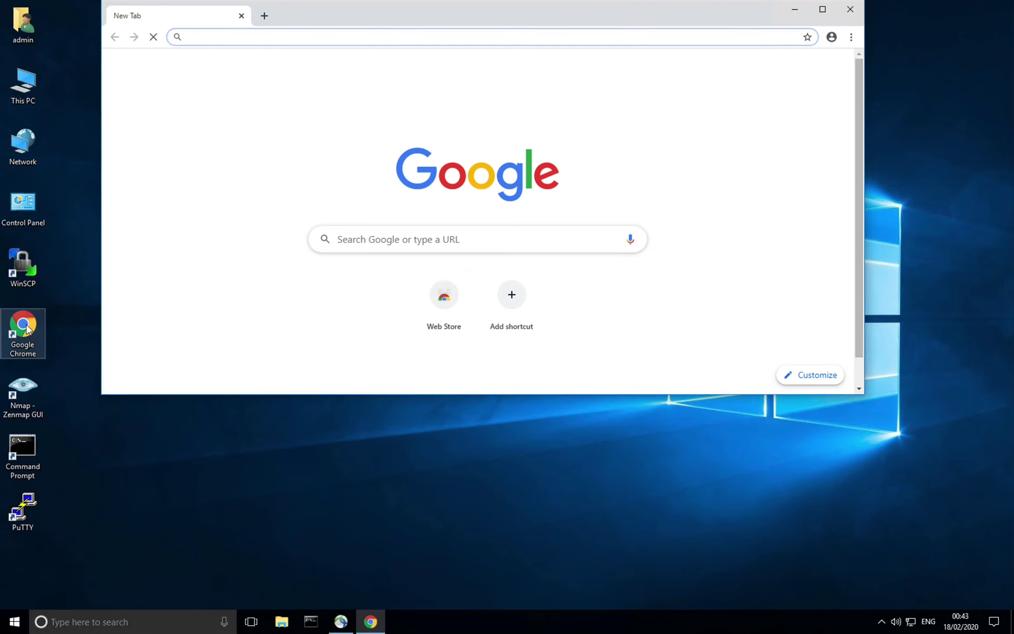
text(https://198.19.)
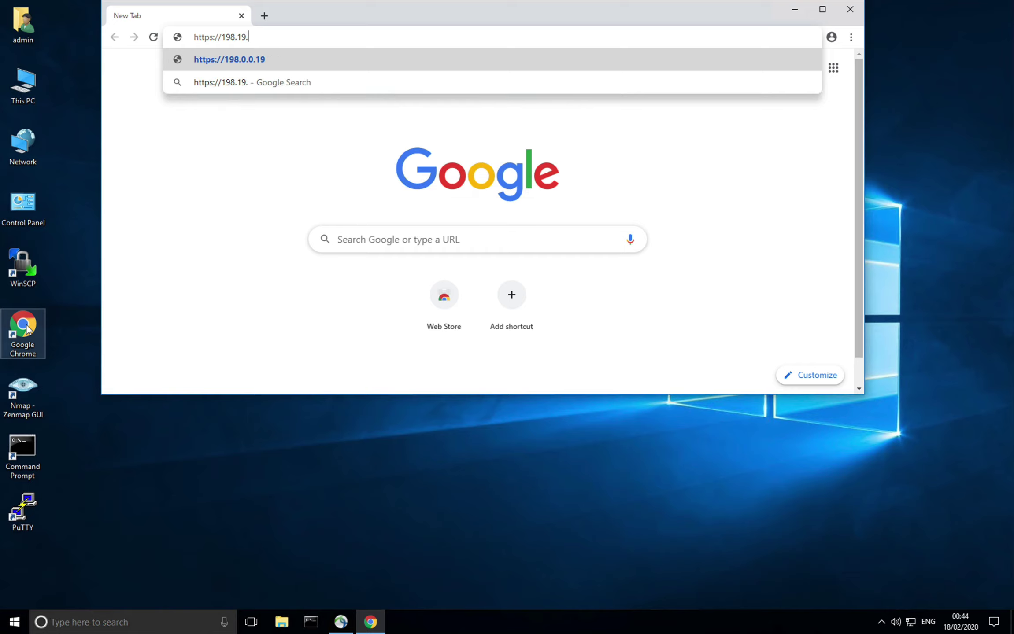
text(20.134)
key(Return)
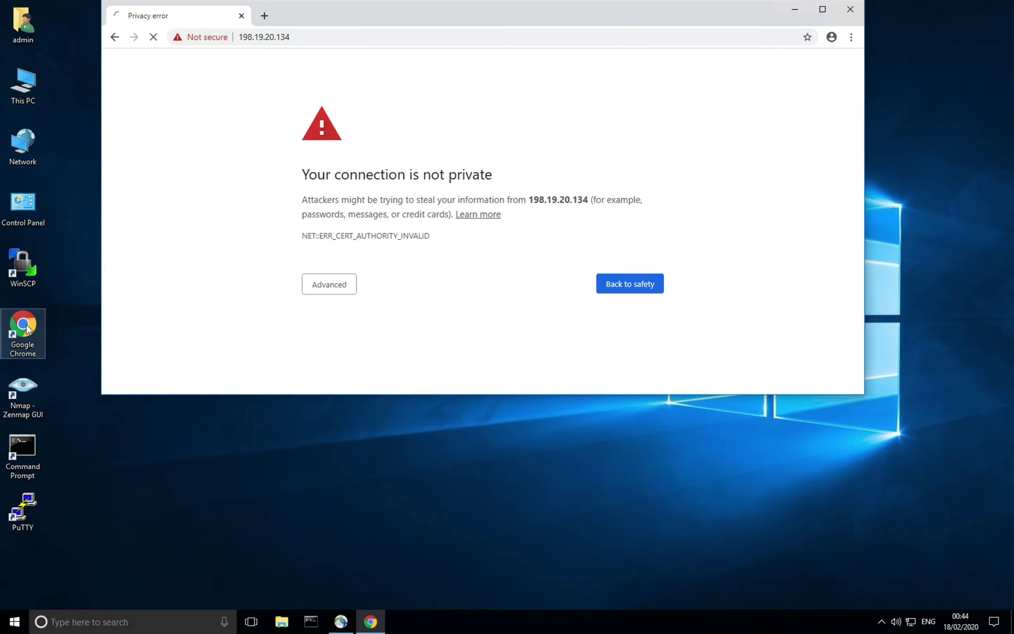
click(342, 289)
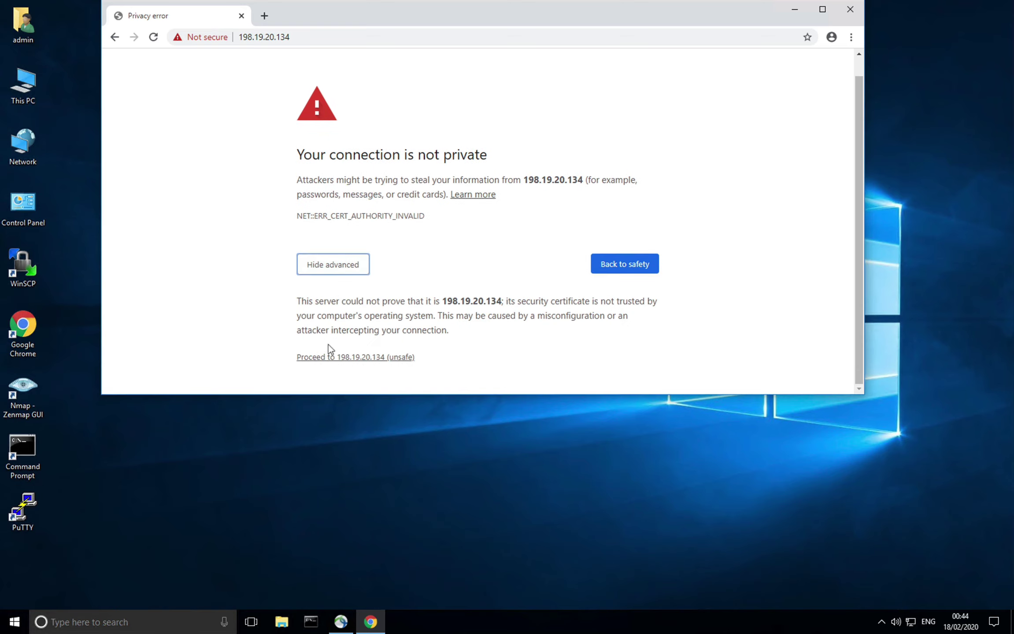
click(329, 358)
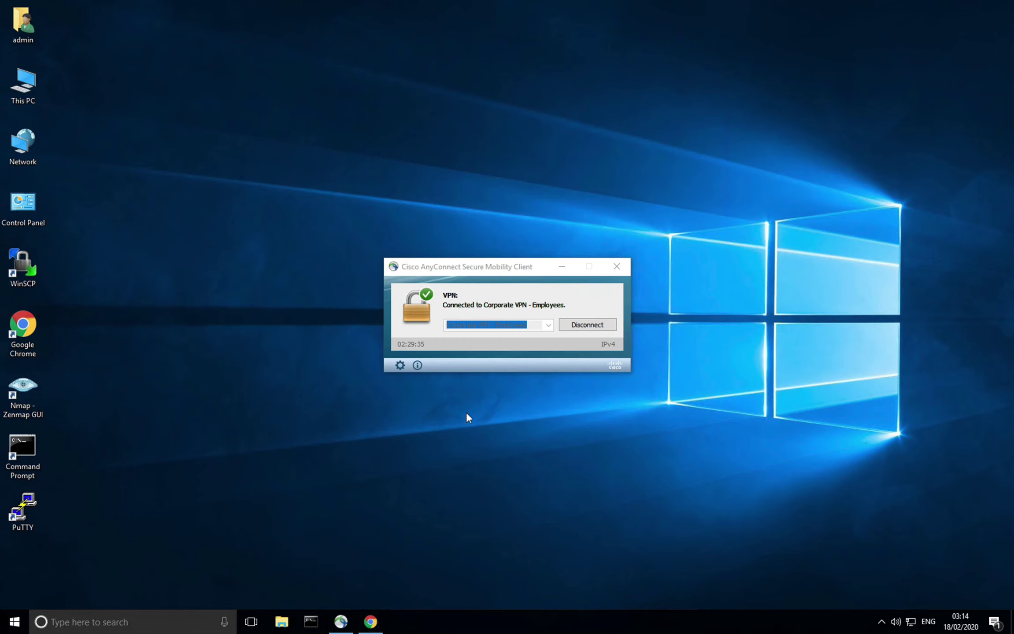
- Start a WinSCP SFTP login to 198.19.20.134 as root with the account password
double_click(26, 272)
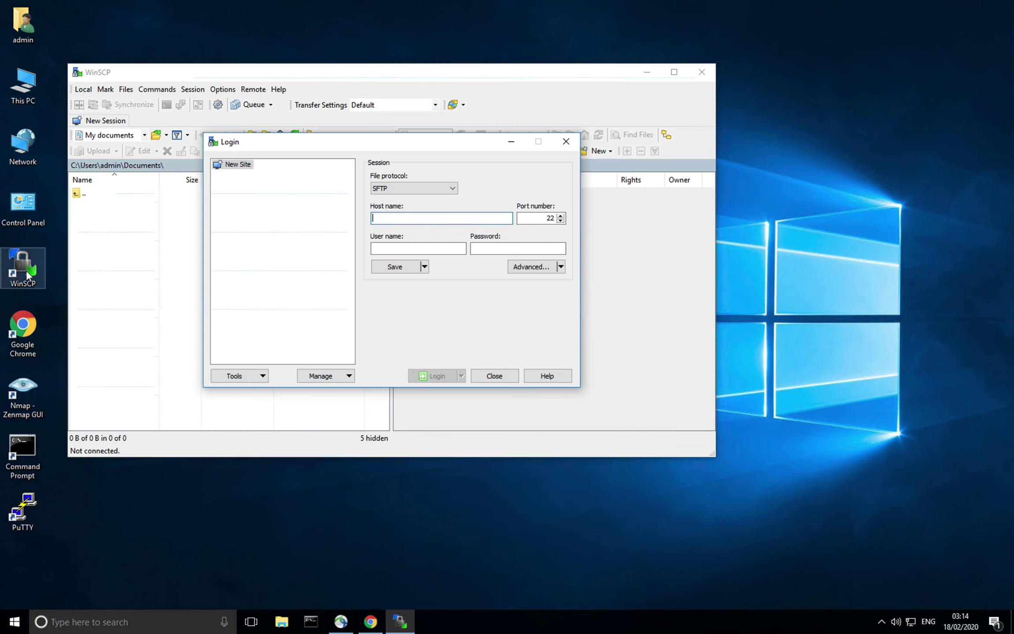
text(198.19.20.134)
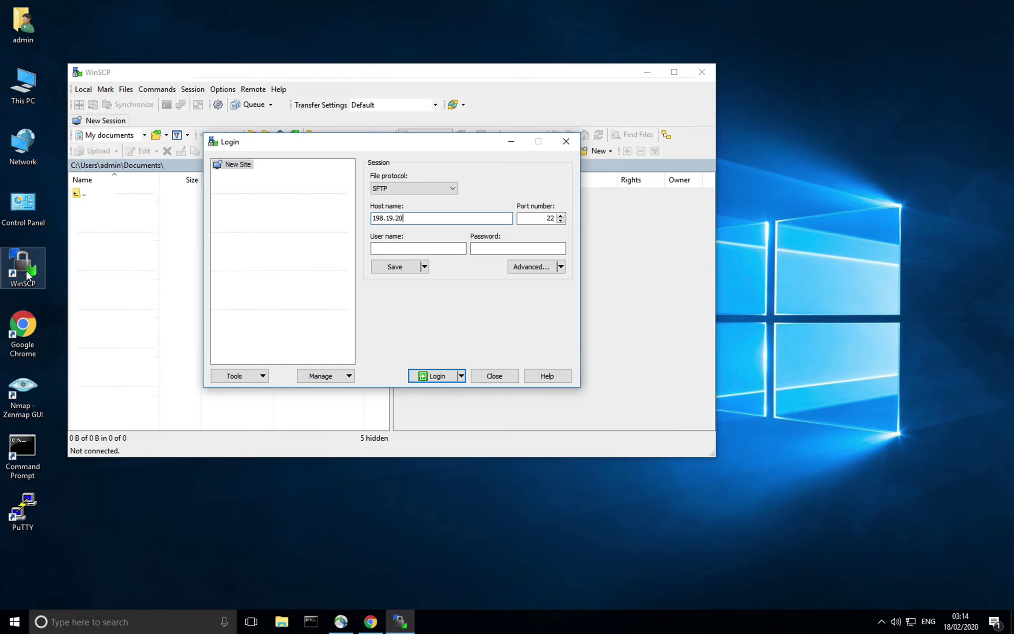
key(Tab)
key(Tab)
text(root)
key(Tab)
text(••••••••••)
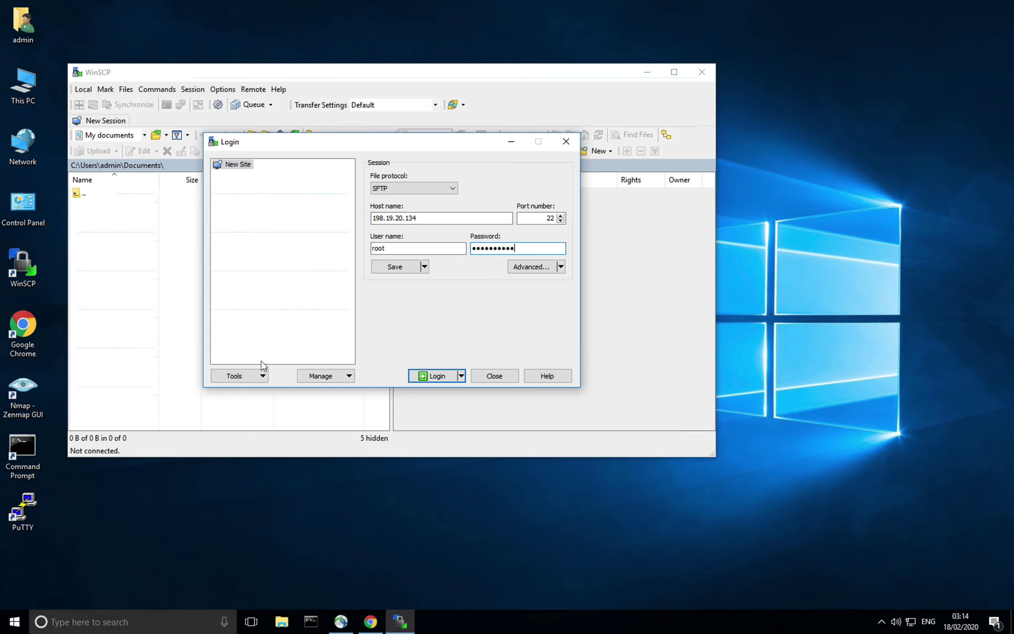
click(426, 377)
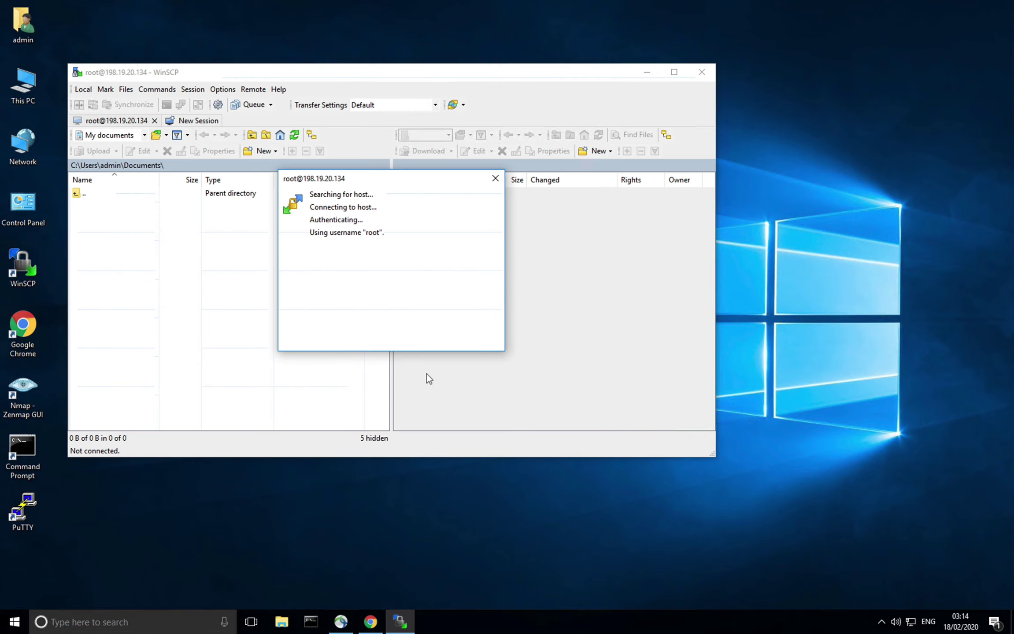
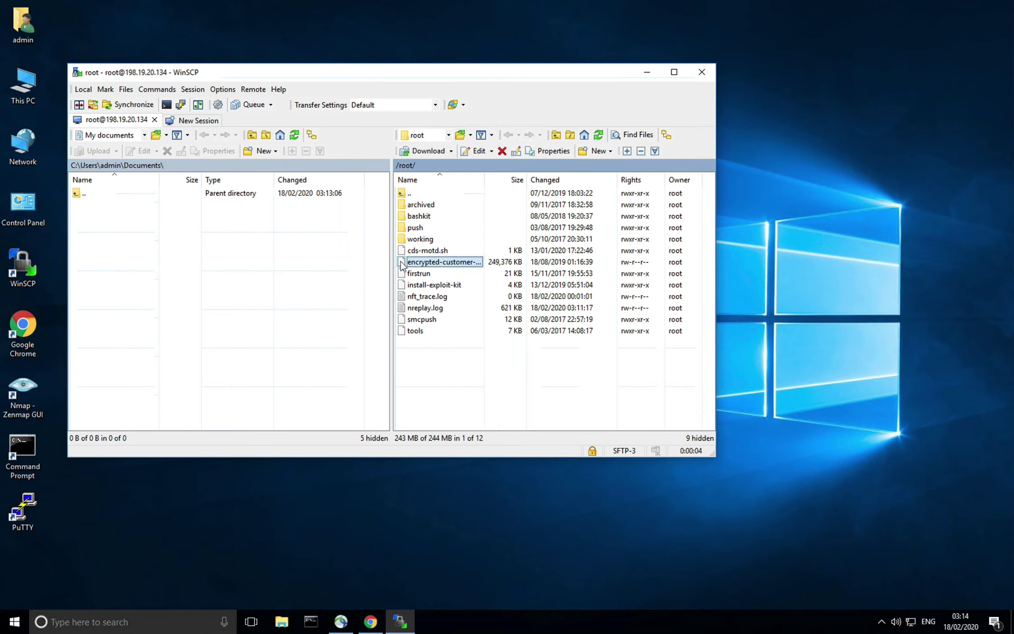
- Download encrypted-customer-DB from remote /root/ into the local Documents folder with F5
key(F5)
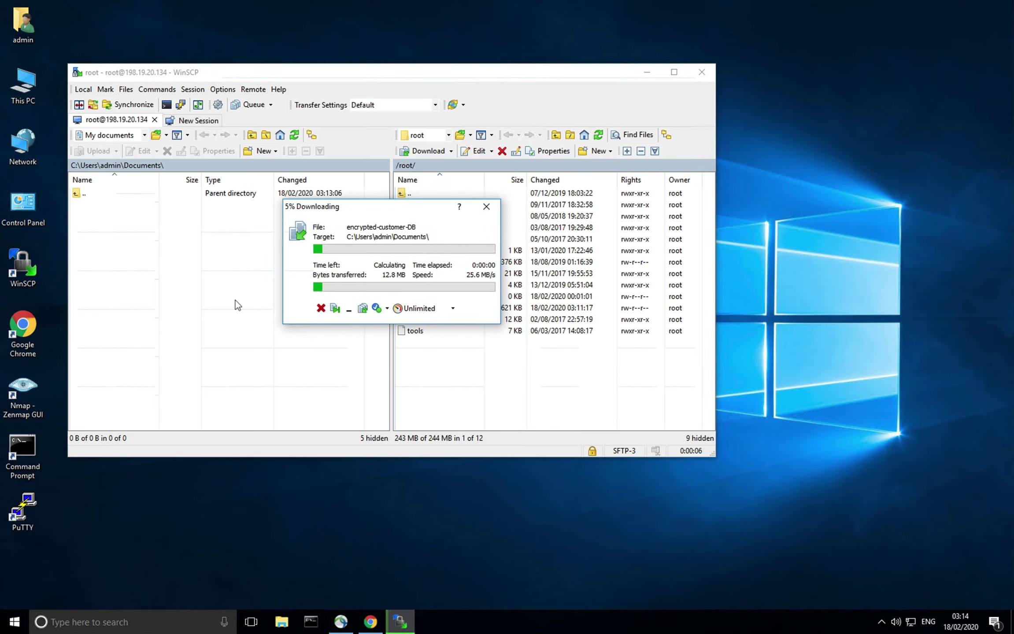
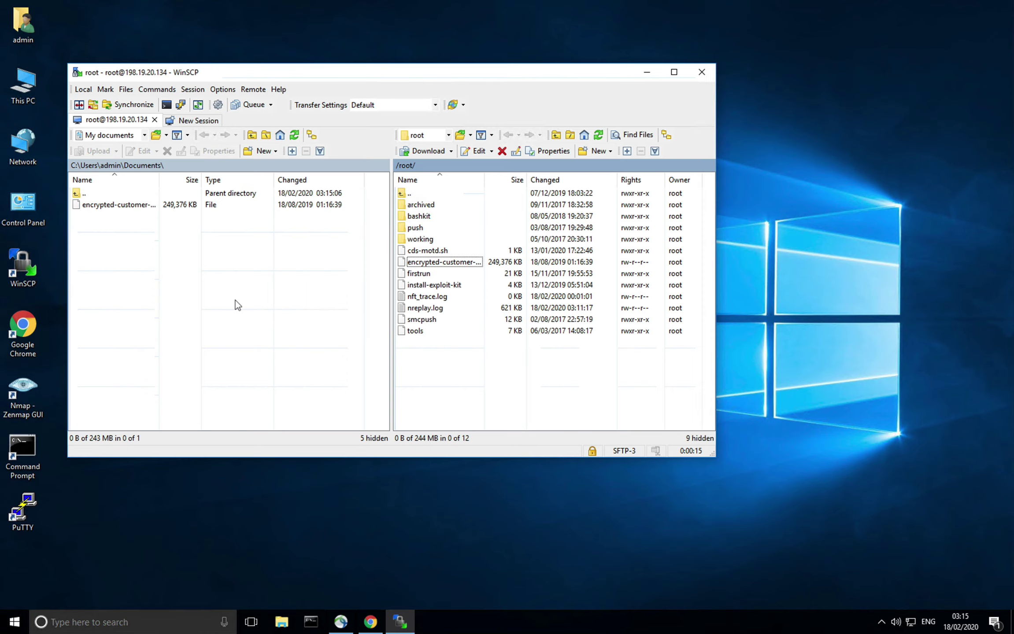
- Close WinSCP and bring up the action menu for host 198.19.10.100 in Top Alarming Hosts
click(701, 72)
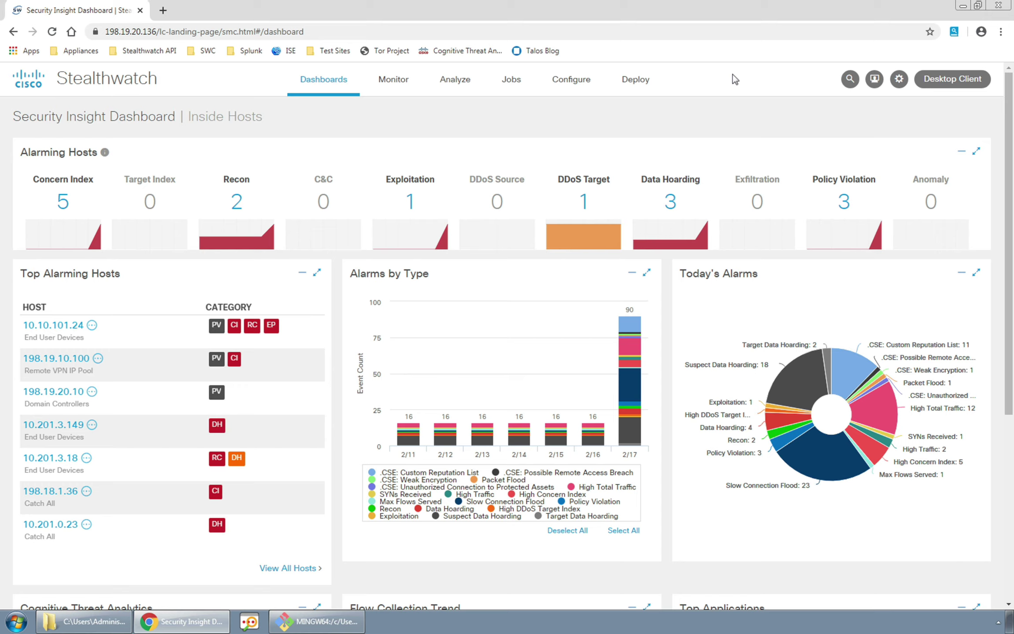
click(98, 359)
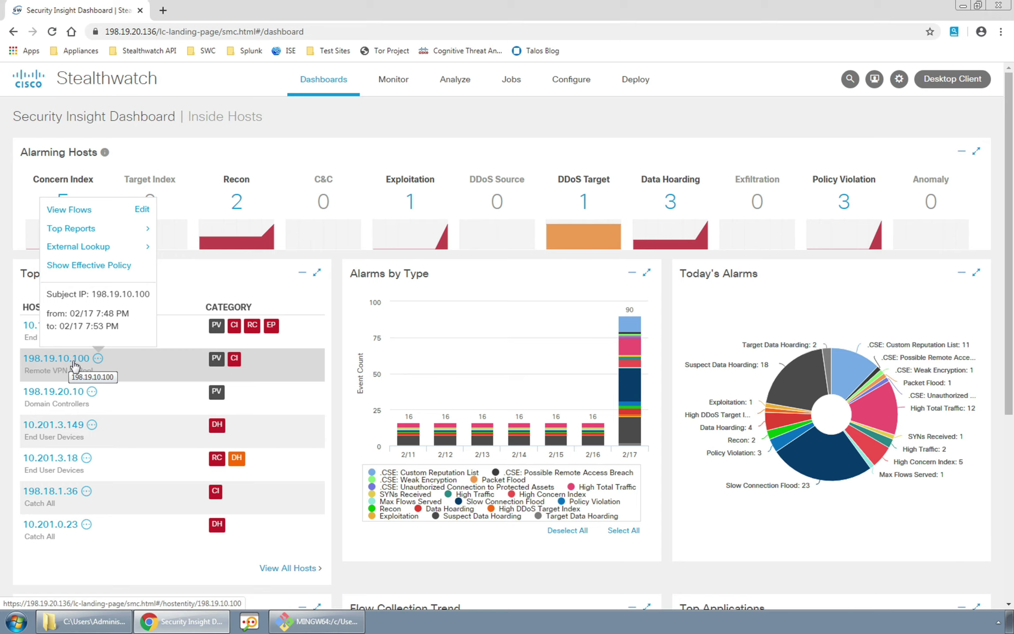
click(73, 362)
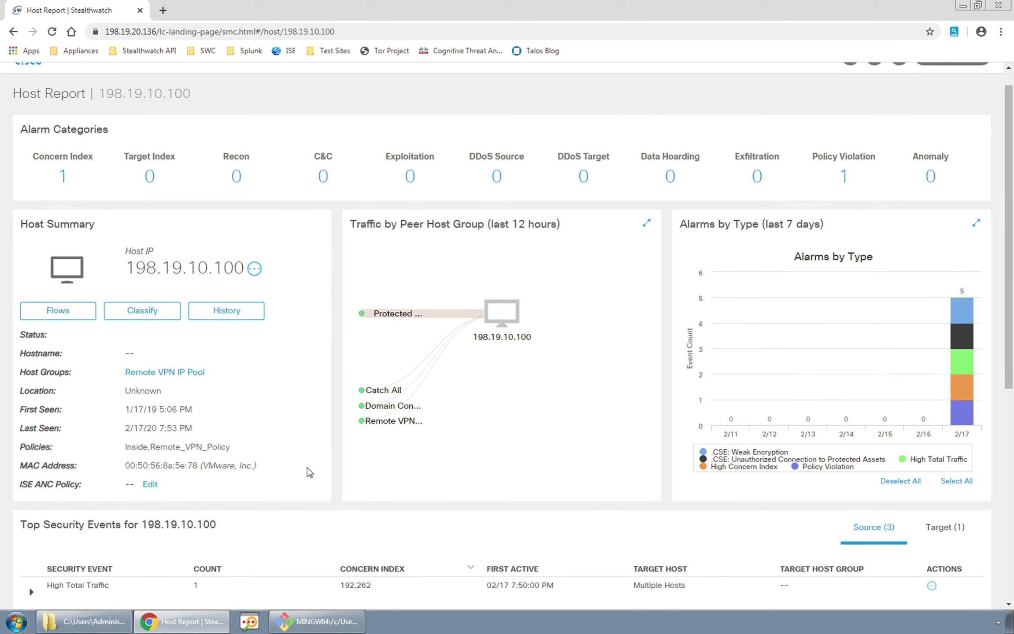
scroll(308, 467, down, 3)
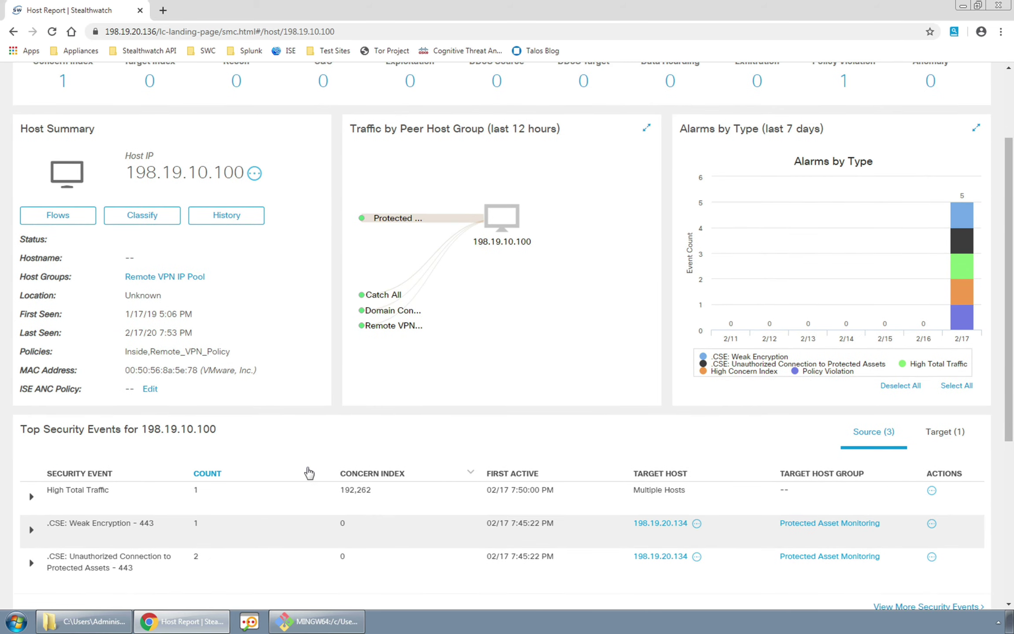
scroll(308, 471, down, 2)
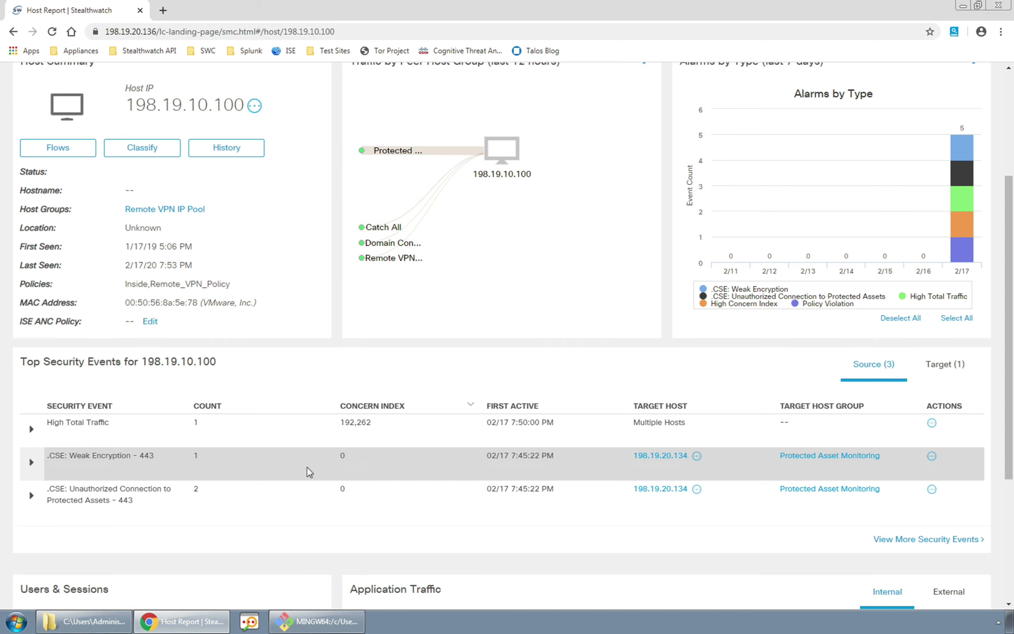
key(alt+Left)
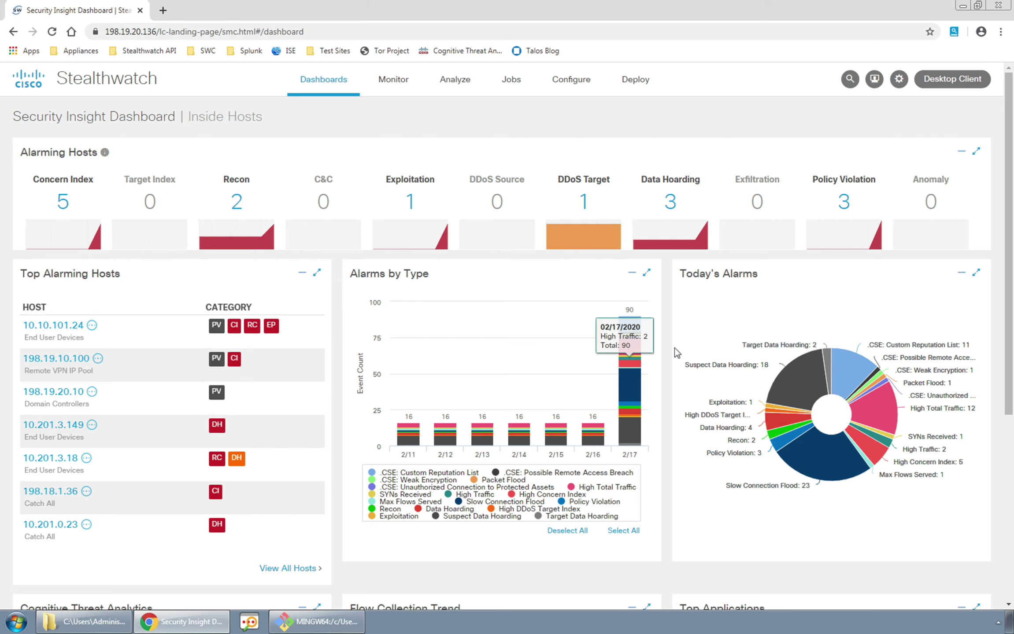
- List the Policy Violation inside hosts and open 198.19.10.100's report at Top Security Events
click(842, 202)
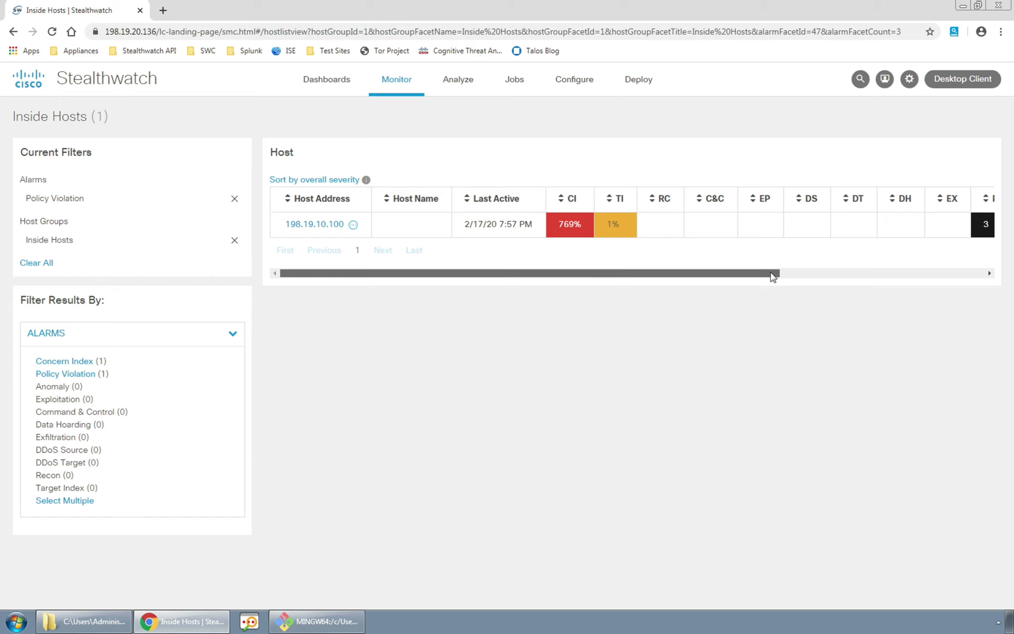
mouse_move(771, 273)
mouse_down()
mouse_move(964, 279)
mouse_move(771, 273)
mouse_up()
click(300, 224)
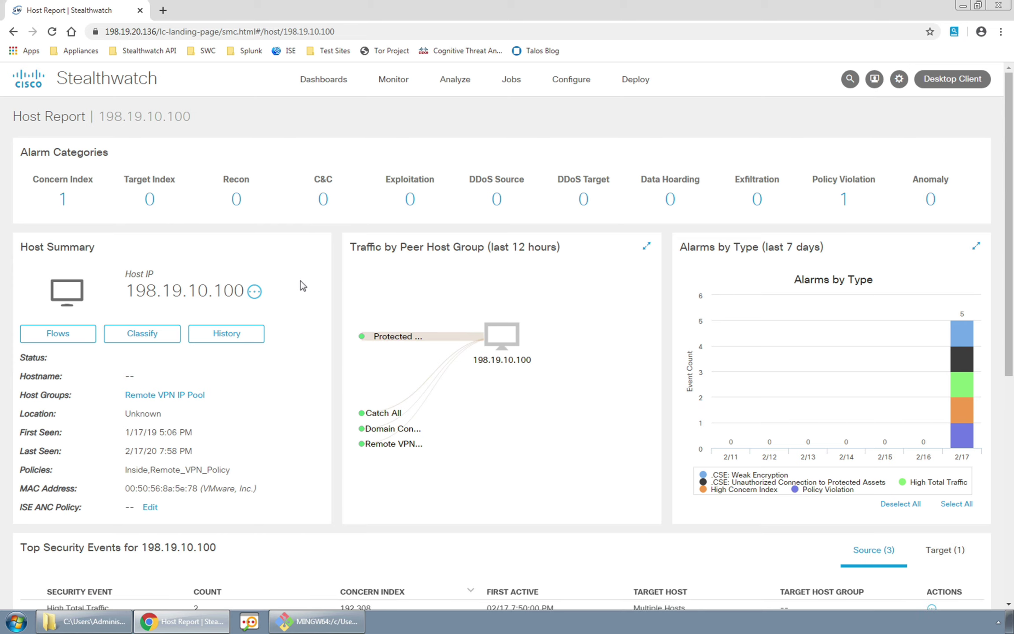
scroll(302, 286, down, 3)
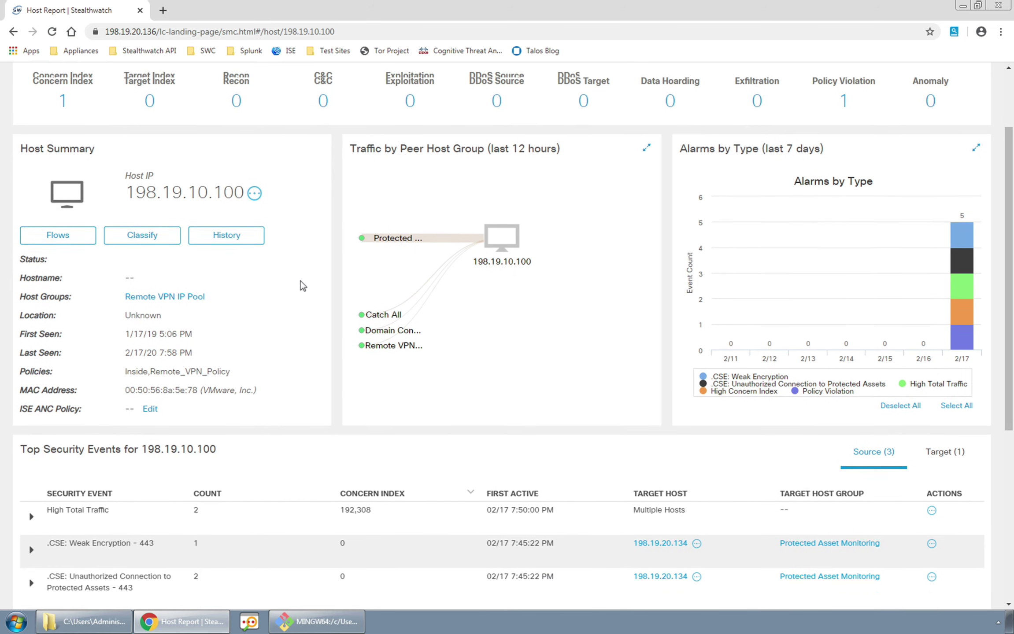
scroll(302, 286, down, 1)
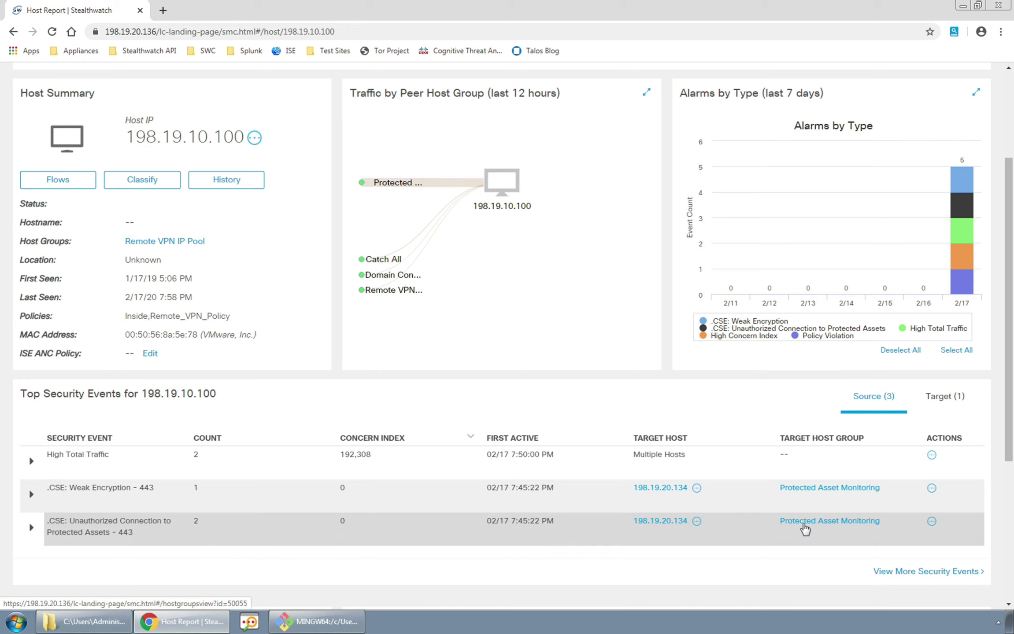
- Open the Protected Asset Monitoring group report and bring up Top Reports for Remote VPN IP Pool traffic
click(803, 524)
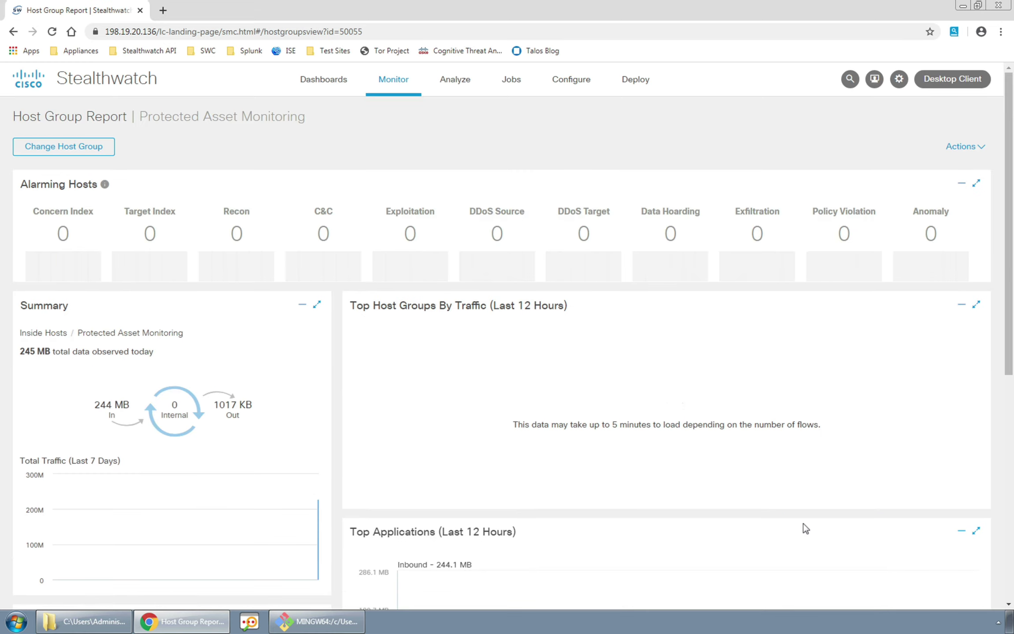
scroll(804, 524, down, 3)
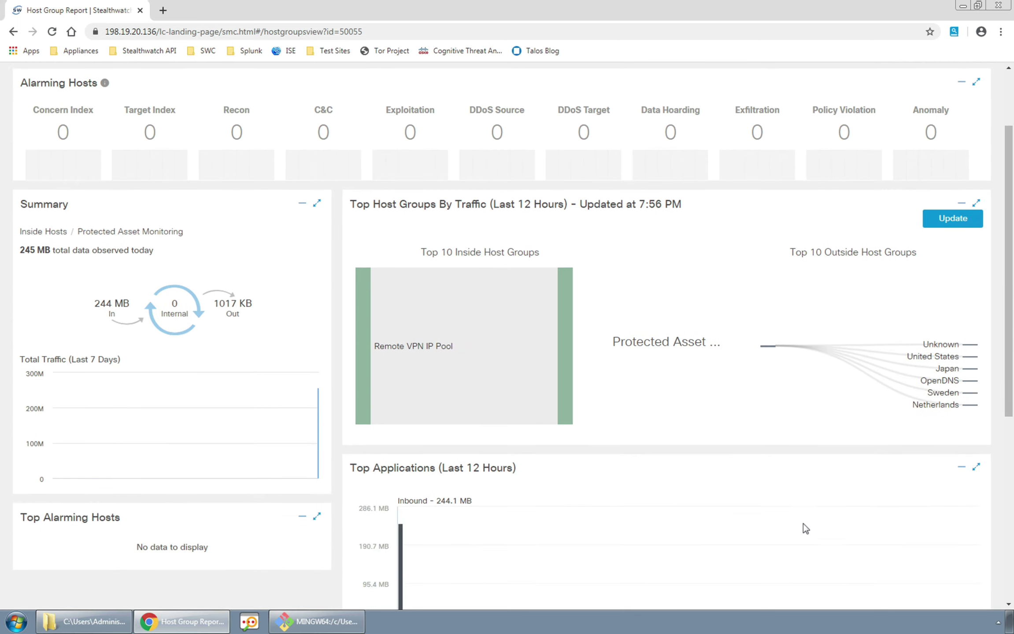
scroll(803, 524, up, 3)
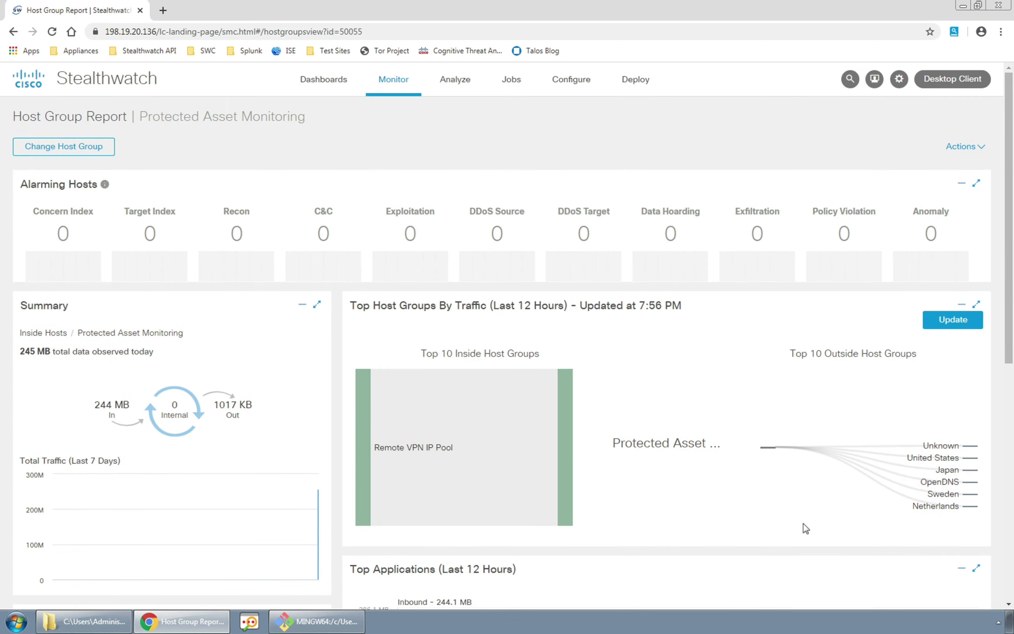
click(505, 484)
mouse_move(464, 449)
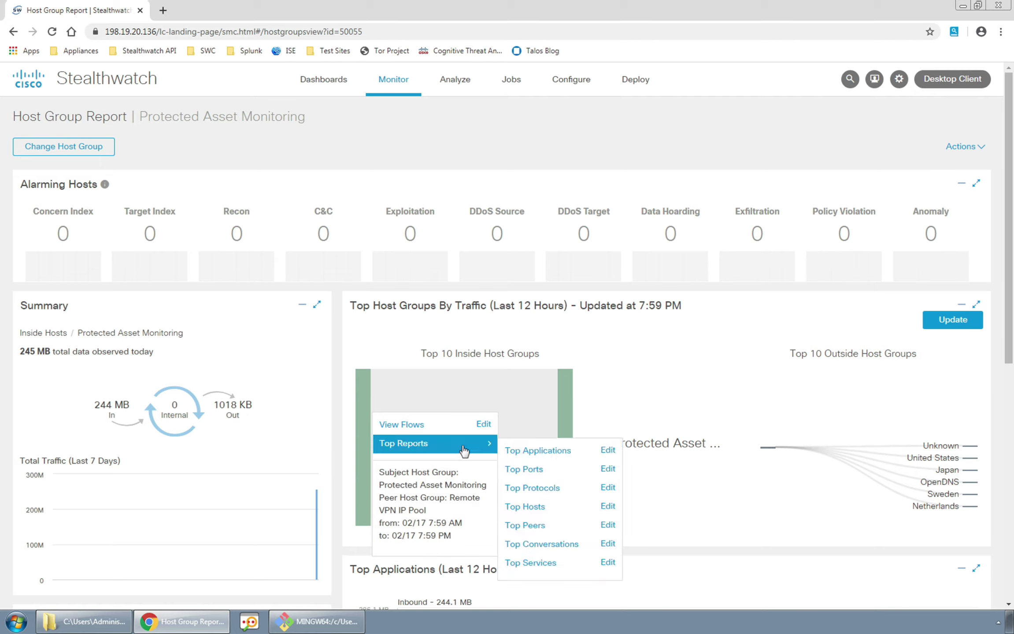
- Show the flows between the two groups and add the TLS version, key exchange, authentication and cipher columns
click(416, 427)
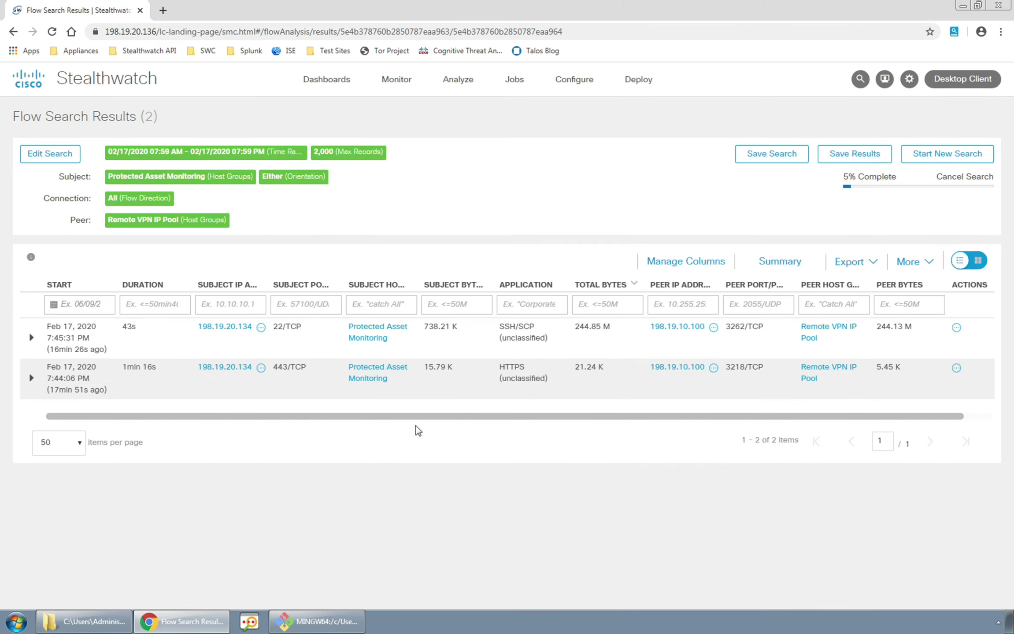
click(678, 261)
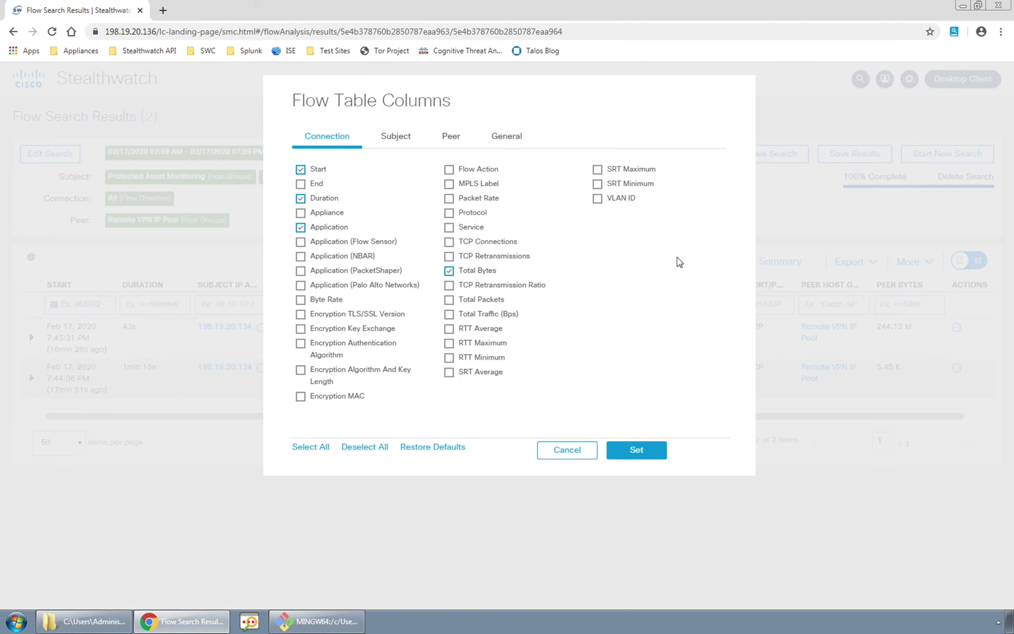
click(304, 314)
click(303, 329)
click(301, 343)
click(328, 372)
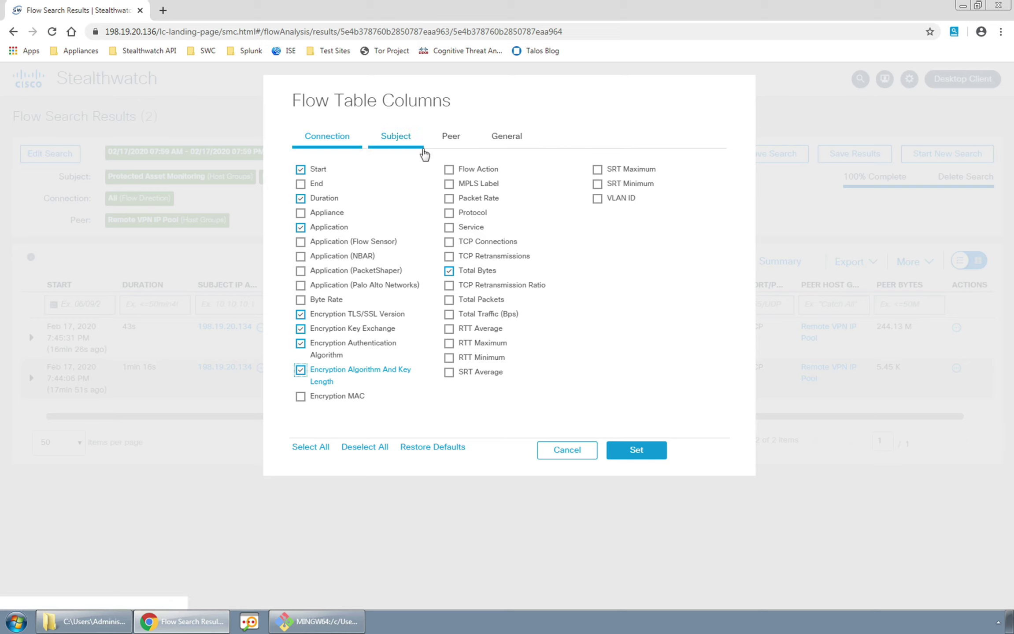
- Add Flow Action, Subject/Peer NAT and Subject/Peer Process Name columns to the results table
click(448, 170)
click(396, 138)
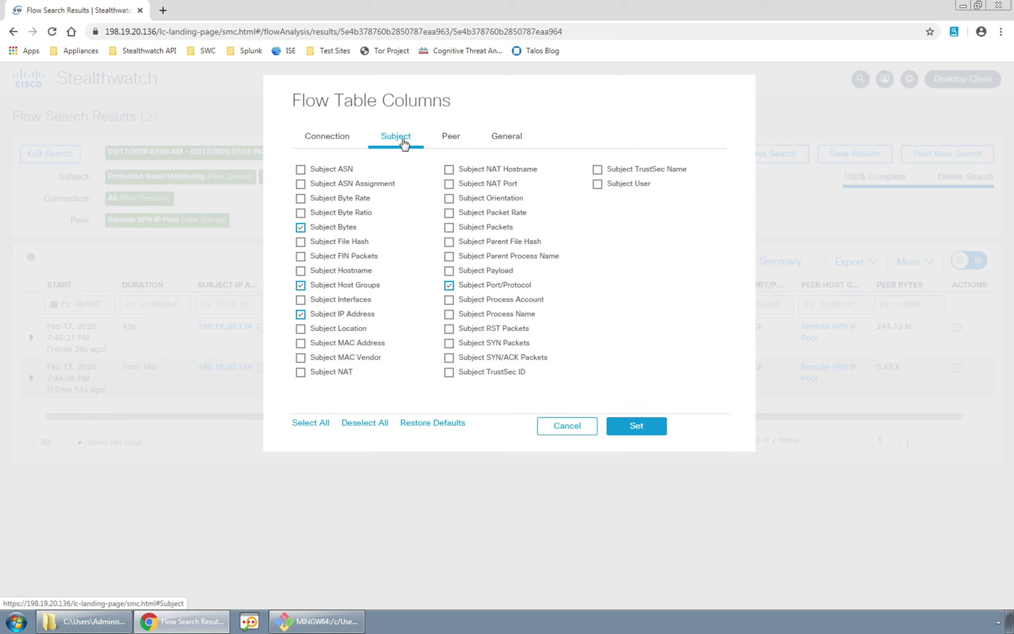
click(323, 375)
click(449, 315)
click(451, 136)
click(335, 374)
click(493, 316)
click(630, 426)
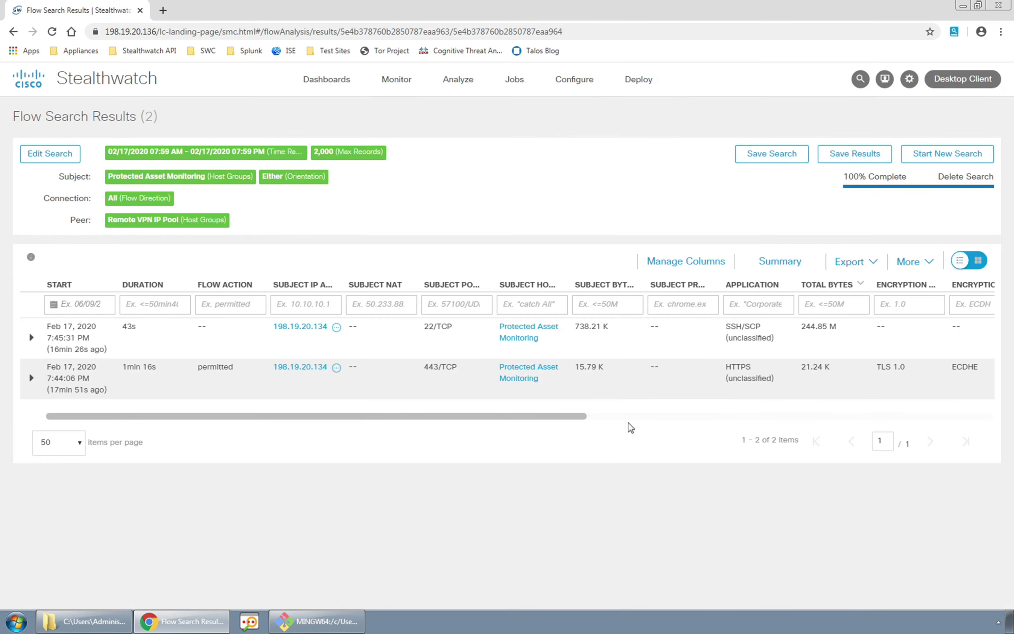
drag(154, 416, 638, 442)
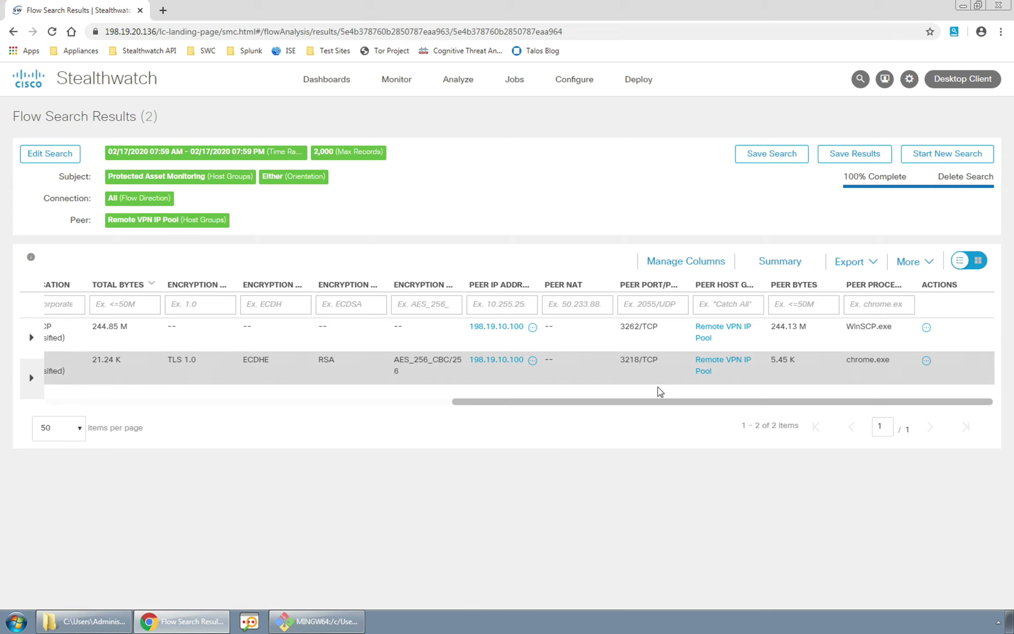
drag(651, 403, 178, 437)
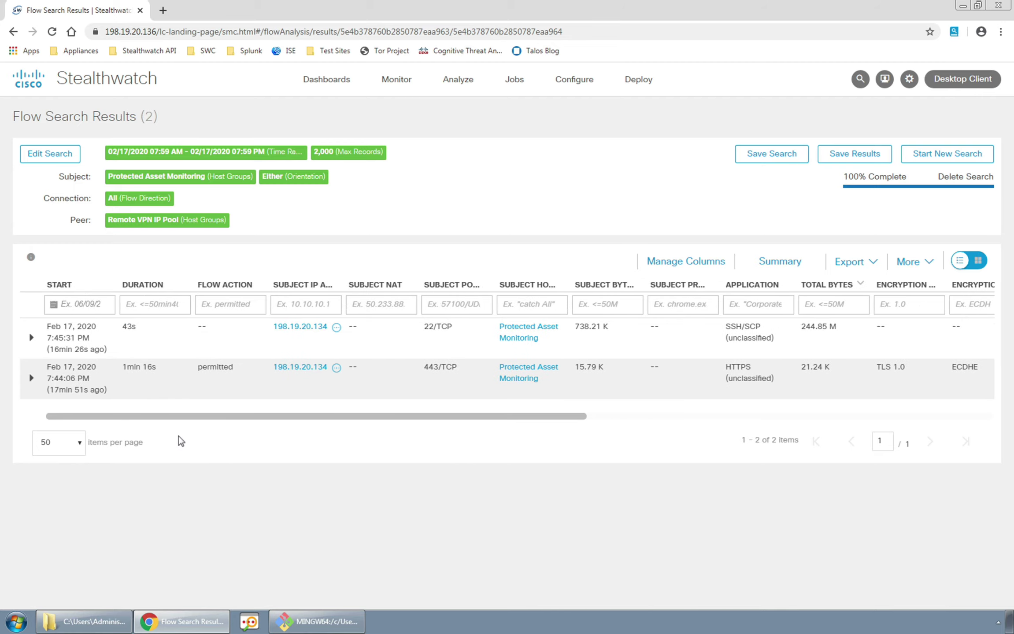